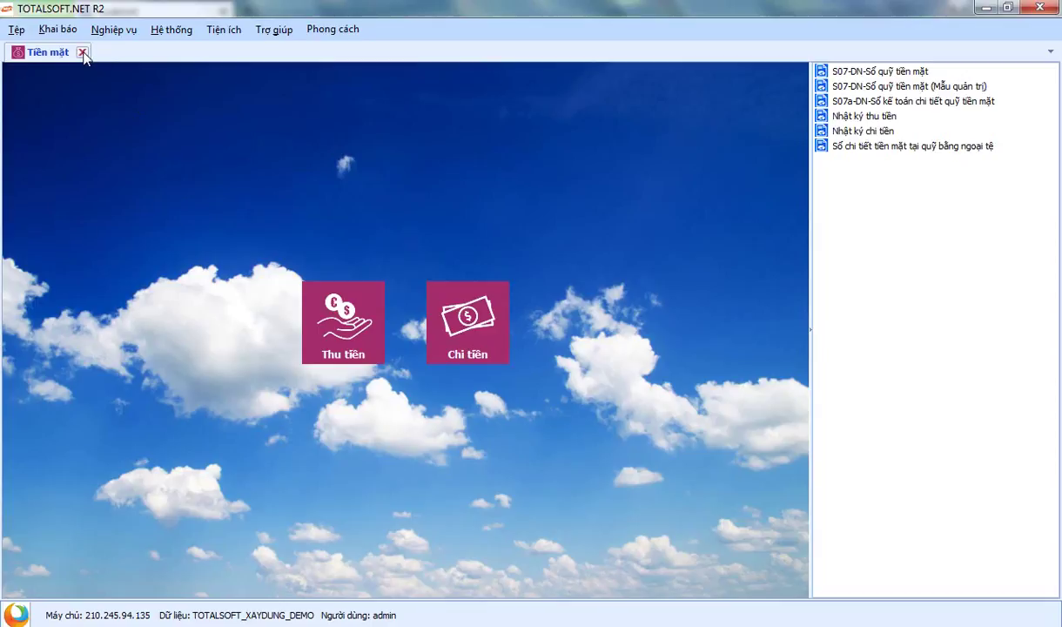
Add a new cash receipt (Phiếu thu) under Thu tiền for the Văn phòng công ty branch.
left_click(345, 341)
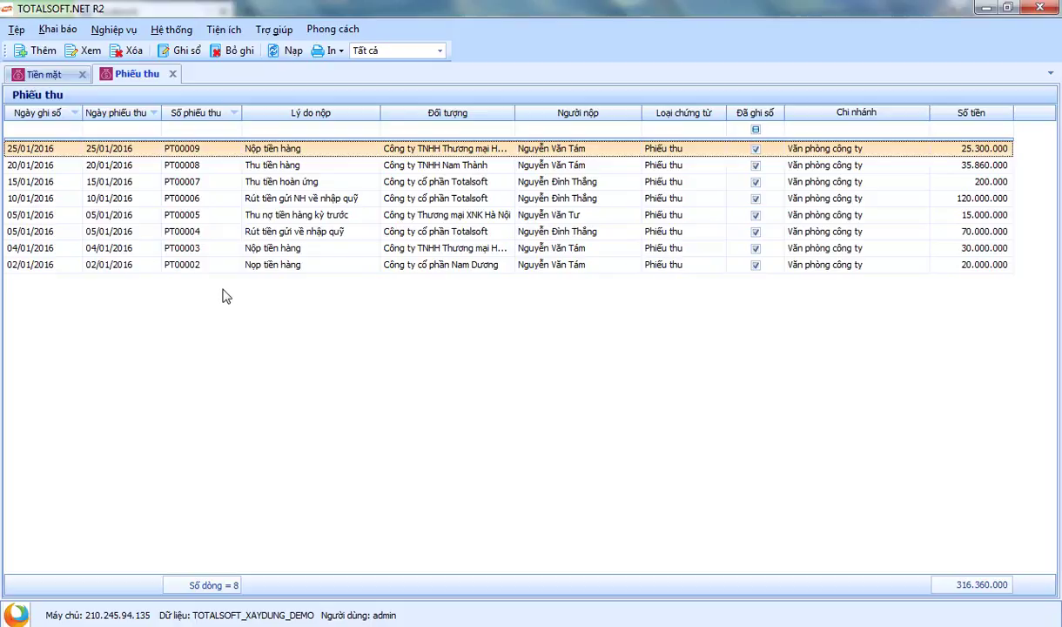
right_click(223, 292)
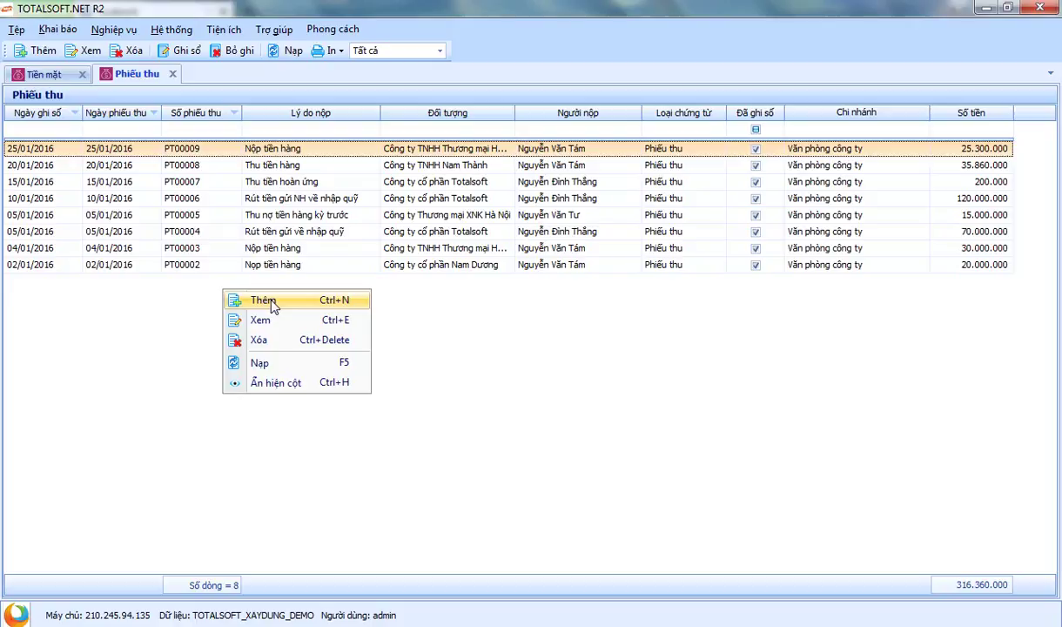
left_click(272, 301)
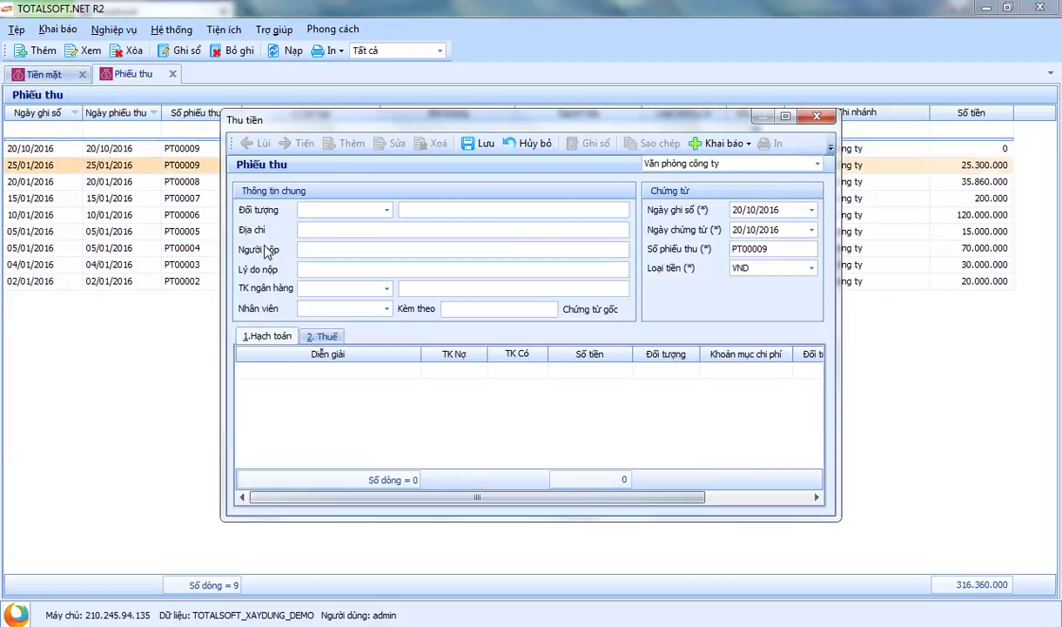
mouse_move(458, 126)
left_mouse_down()
mouse_move(460, 152)
mouse_move(453, 141)
mouse_move(464, 134)
left_mouse_up()
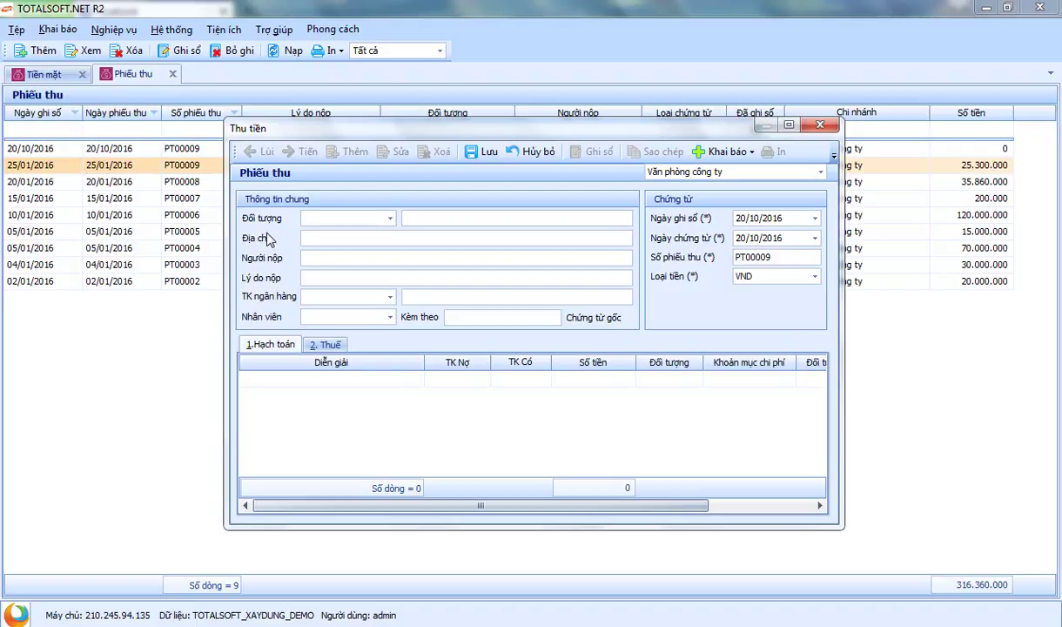
left_click(821, 173)
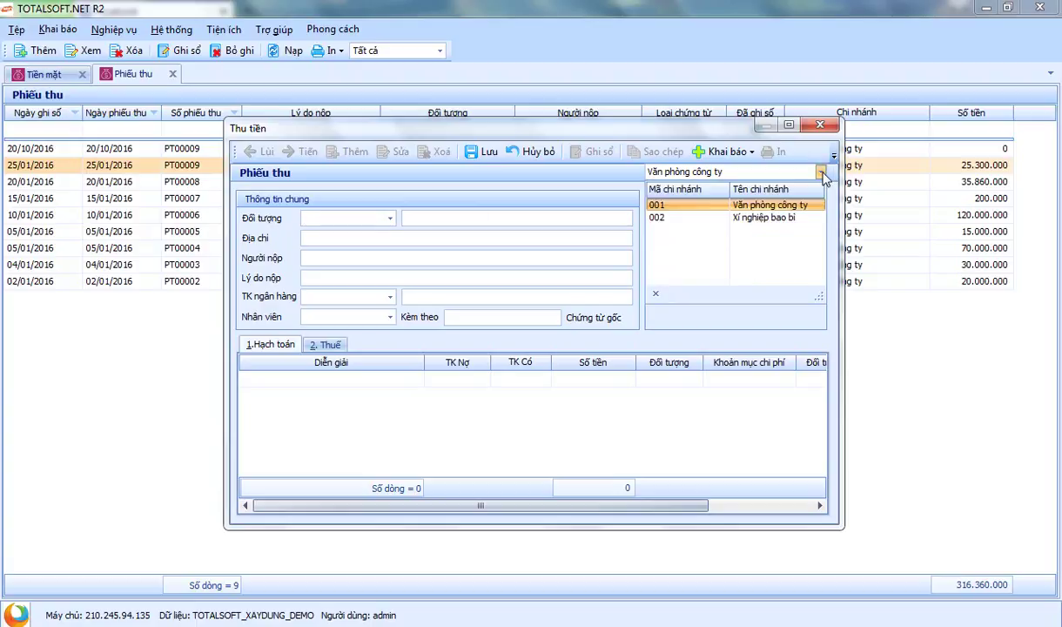
left_click(794, 208)
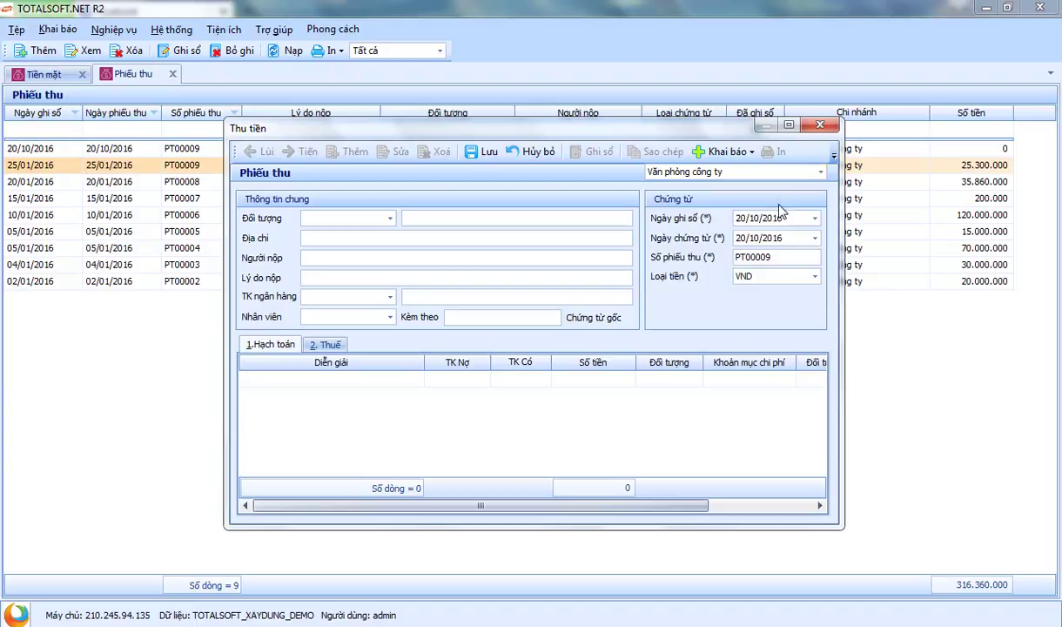
Filter the Đối tượng list by the name "nam" and choose Công ty cổ phần Nam Dương as the receipt's counterparty.
left_click(390, 221)
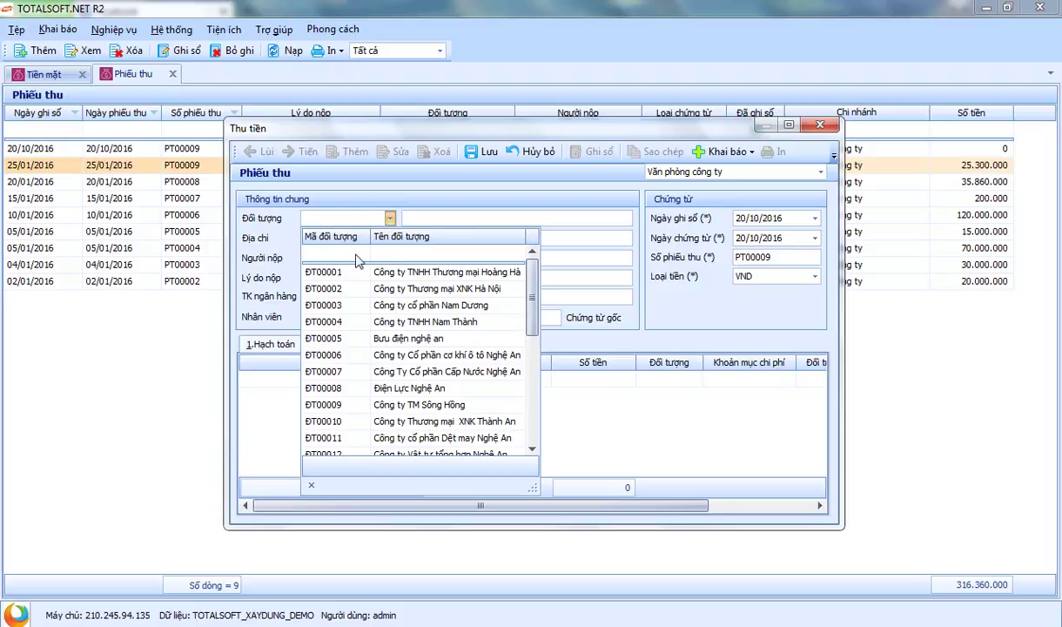
left_click(400, 255)
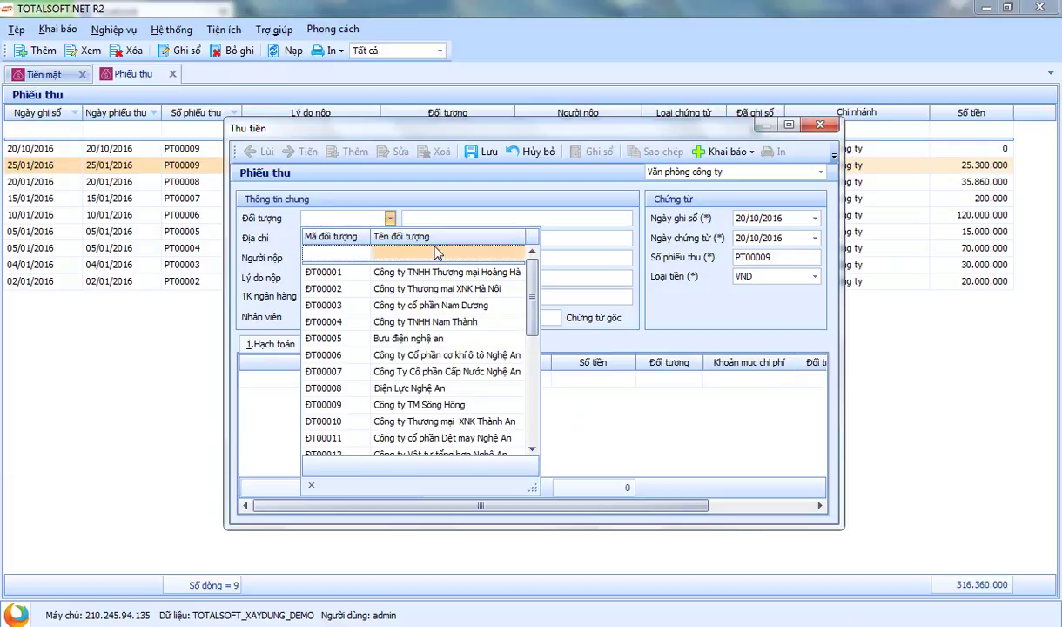
type("h")
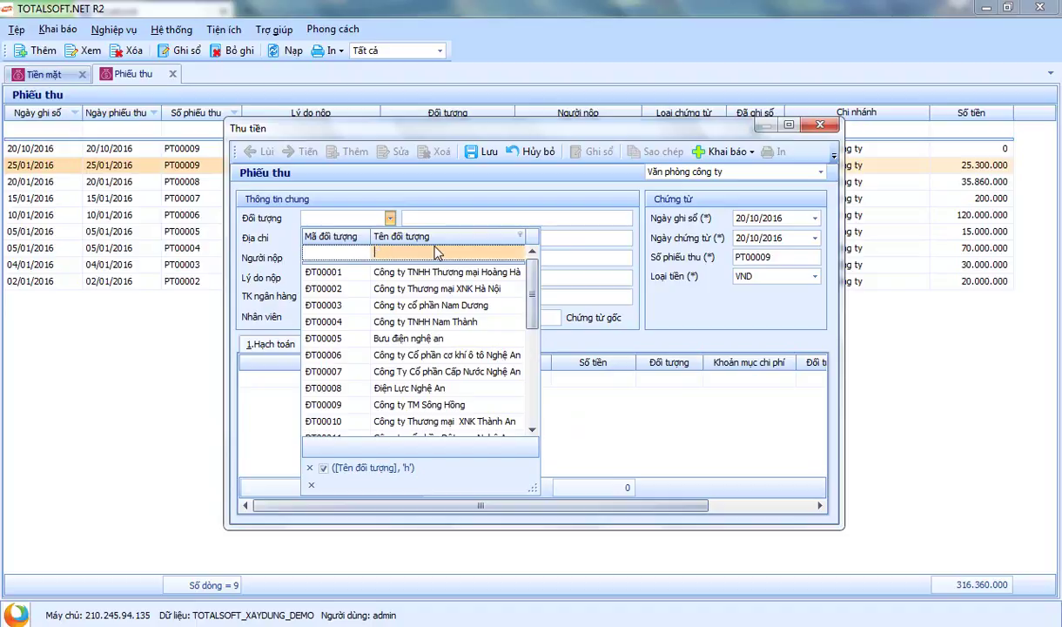
key("BackSpace")
type("nam")
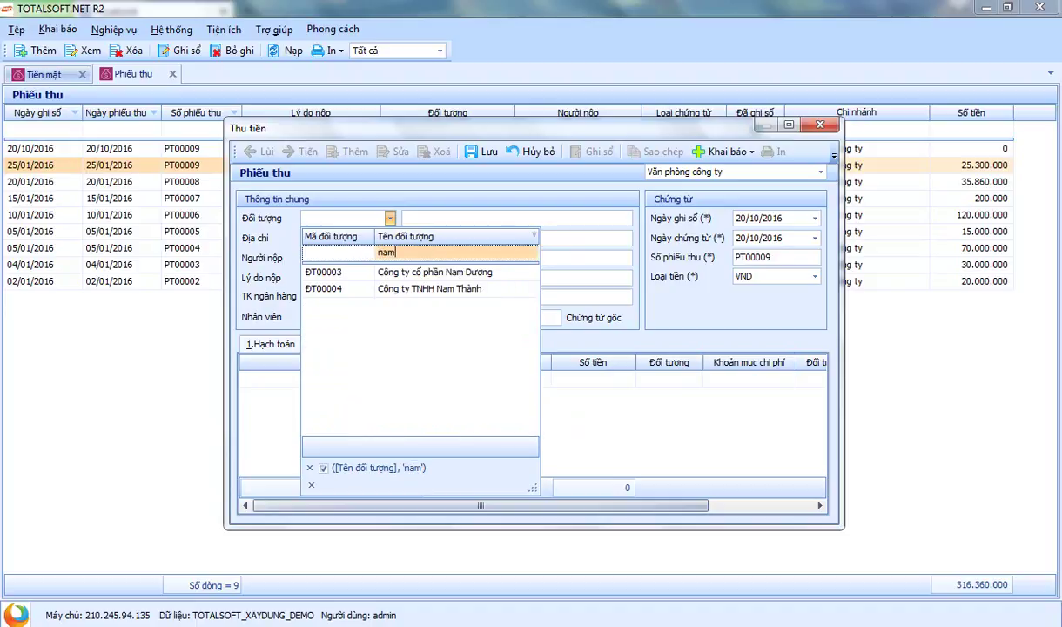
left_click(429, 275)
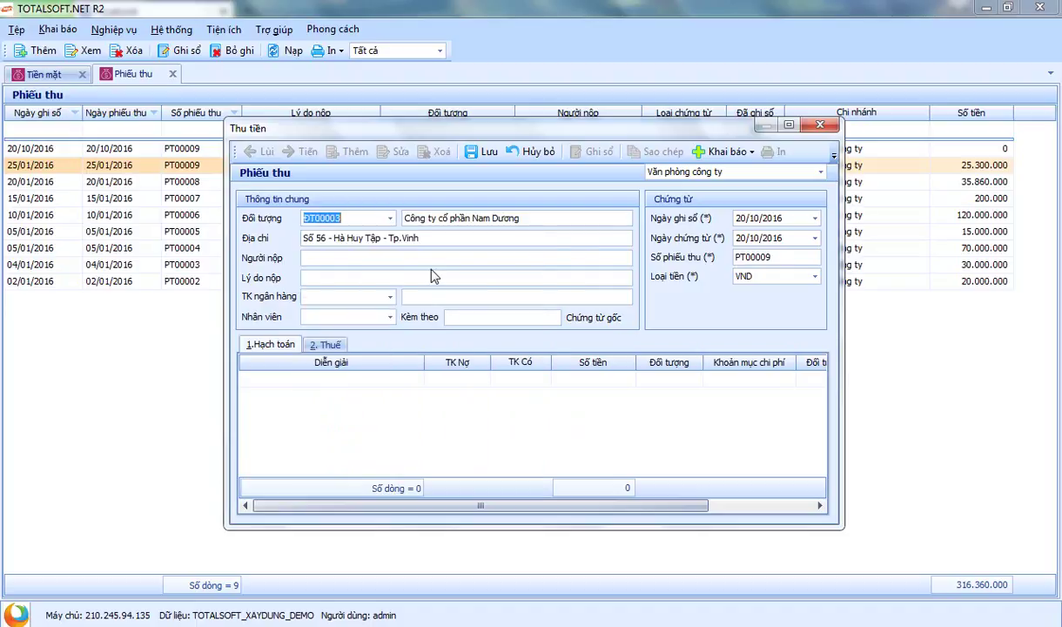
Enter the payer's full name in Người nộp and "Thu tien ban hang" as the payment reason (Lý do nộp).
left_click(308, 257)
type("Nguyeenx")
key("BackSpace")
key("BackSpace")
key("BackSpace")
type("n Van A")
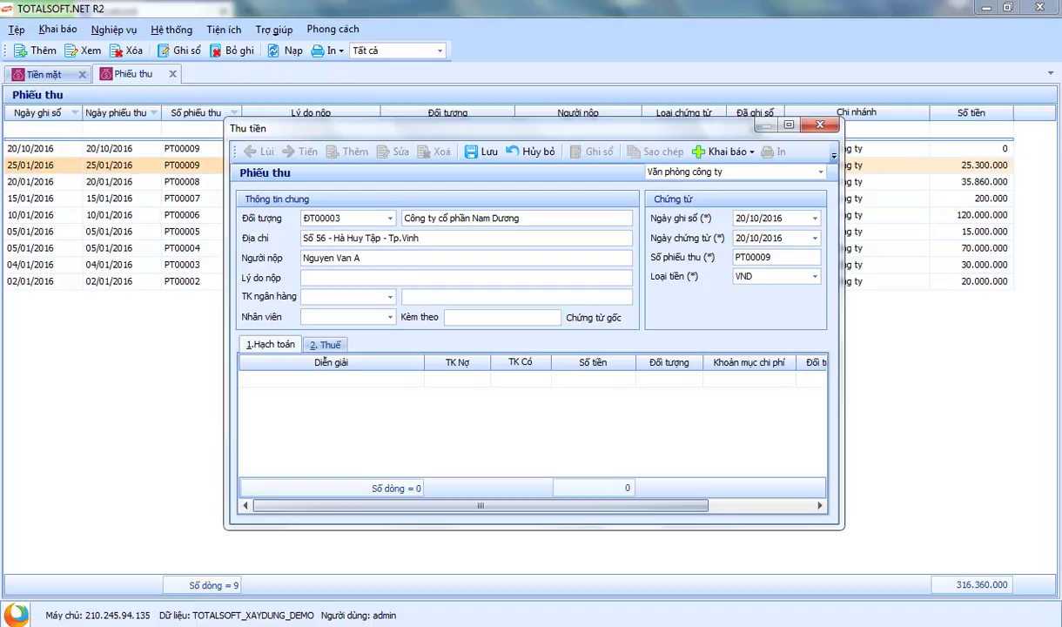
type("Thu tien ban hang")
left_click_drag(481, 135, 450, 147)
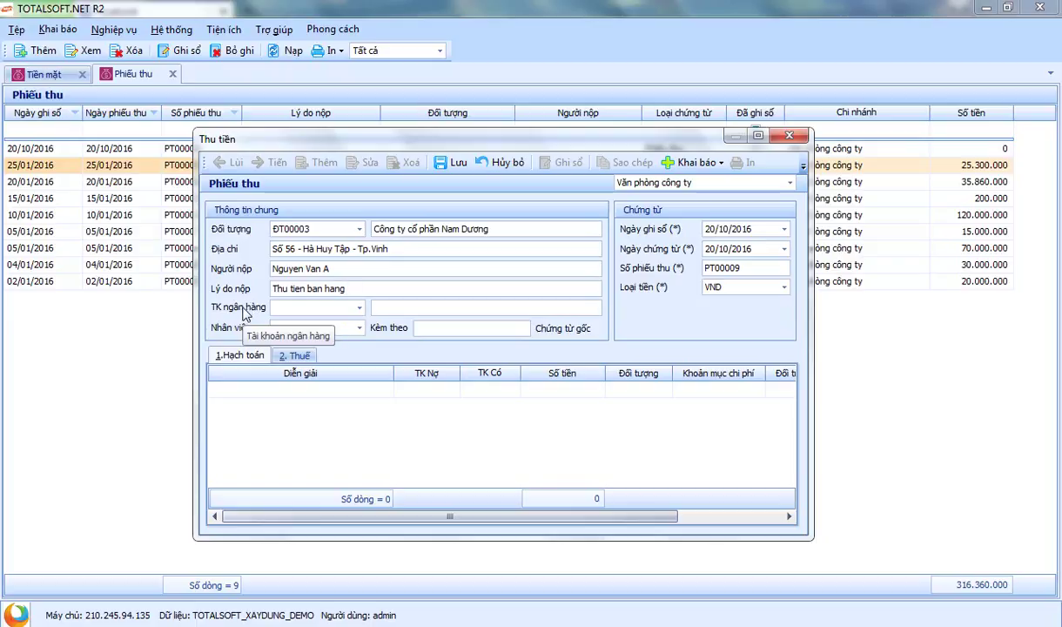
Examine the available choices for the receipt's bank account (TK ngân hàng) and employee (Nhân viên) without selecting any.
left_click(360, 308)
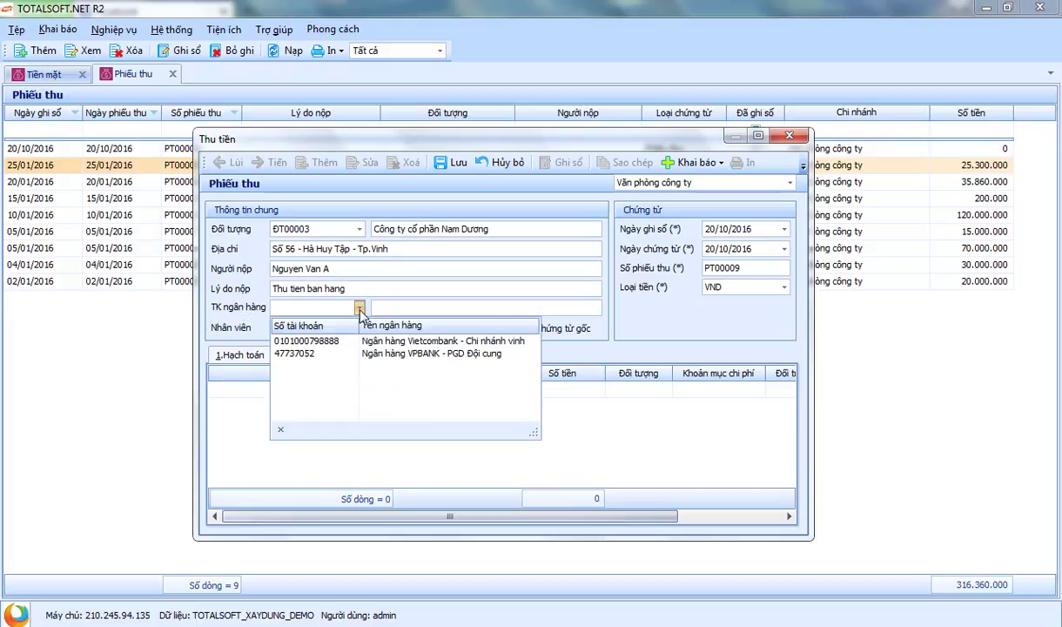
left_click(239, 294)
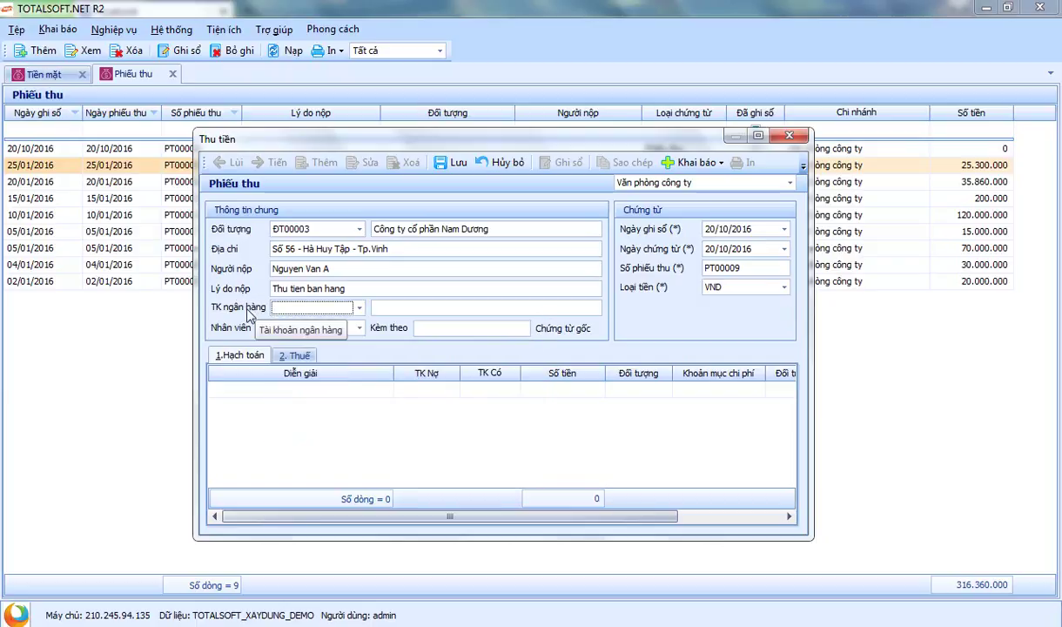
left_click(360, 307)
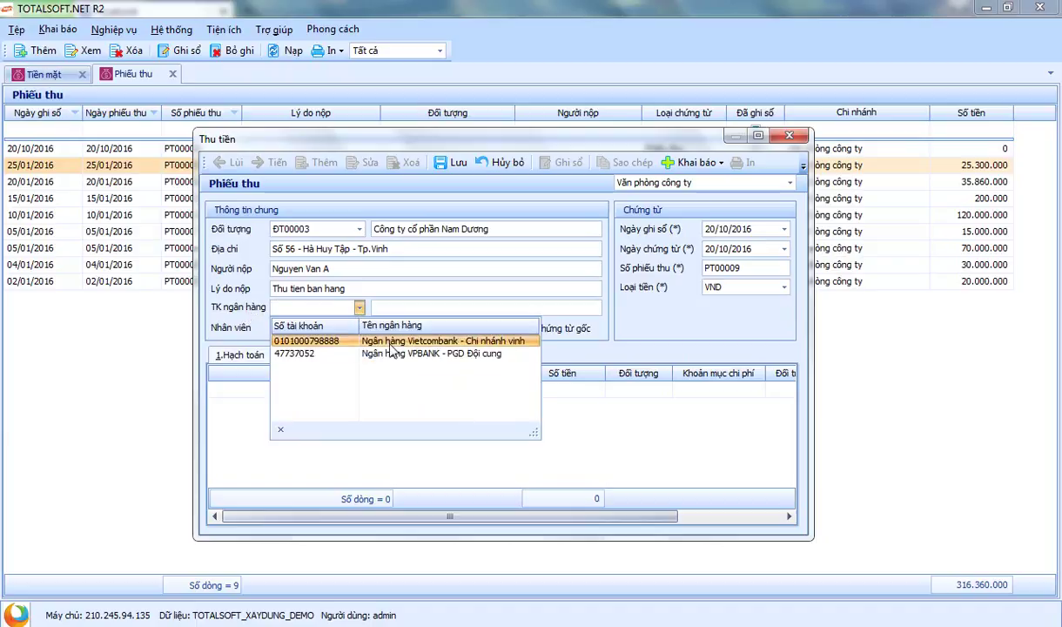
left_click(224, 297)
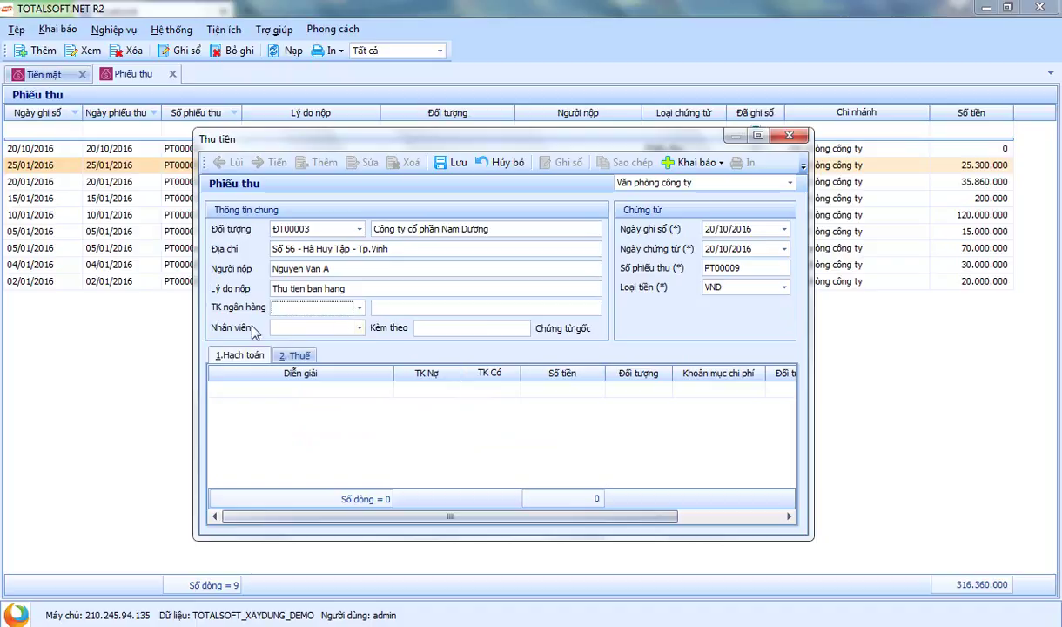
left_click(357, 328)
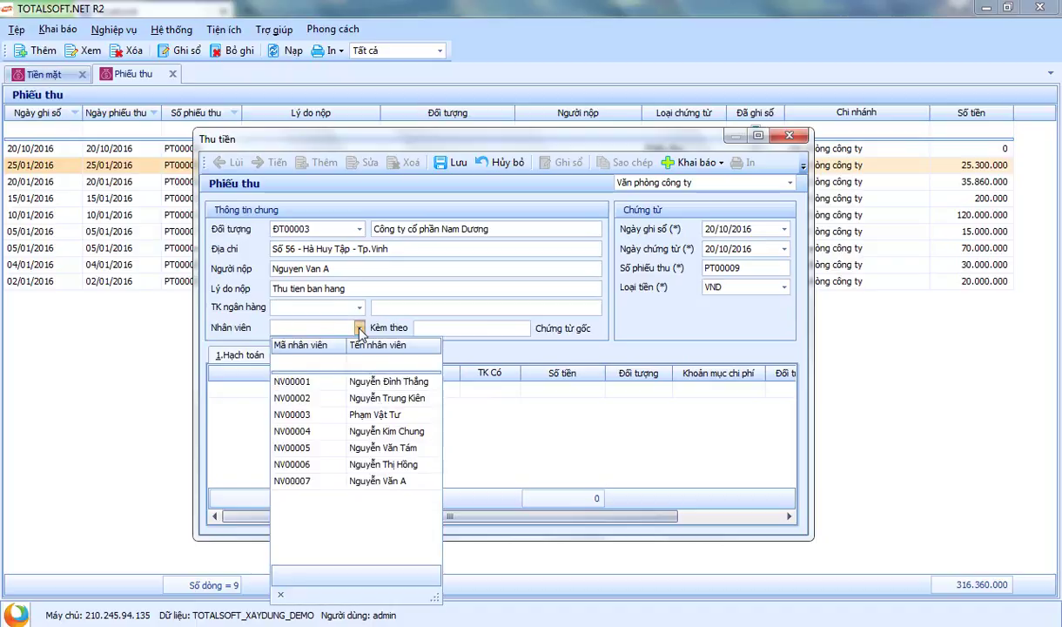
left_click(224, 315)
left_click_drag(476, 150, 484, 164)
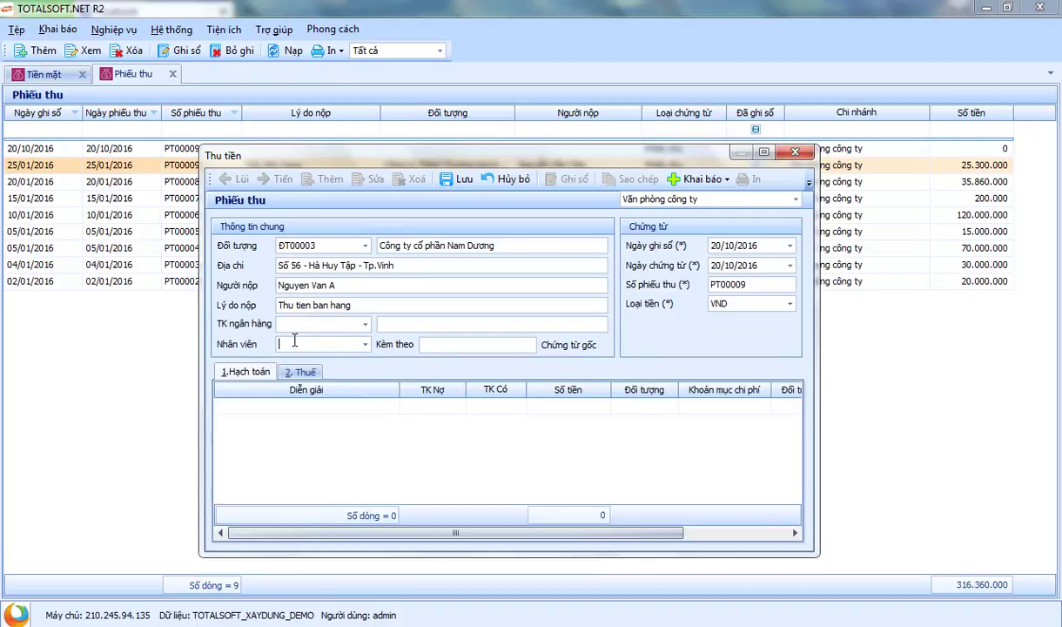
left_click(365, 344)
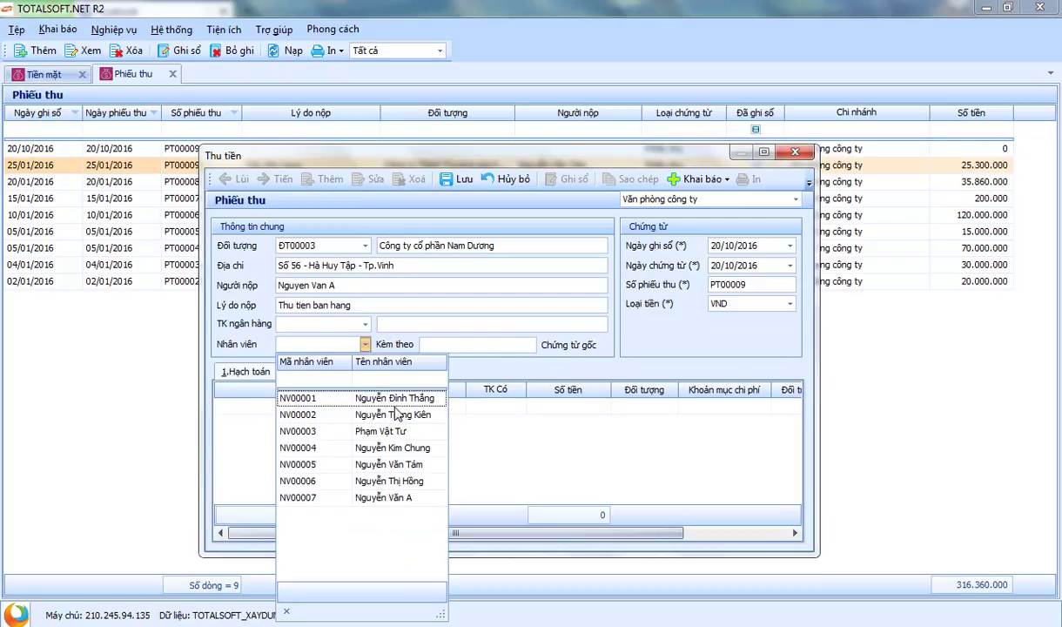
left_click(255, 344)
left_click(366, 345)
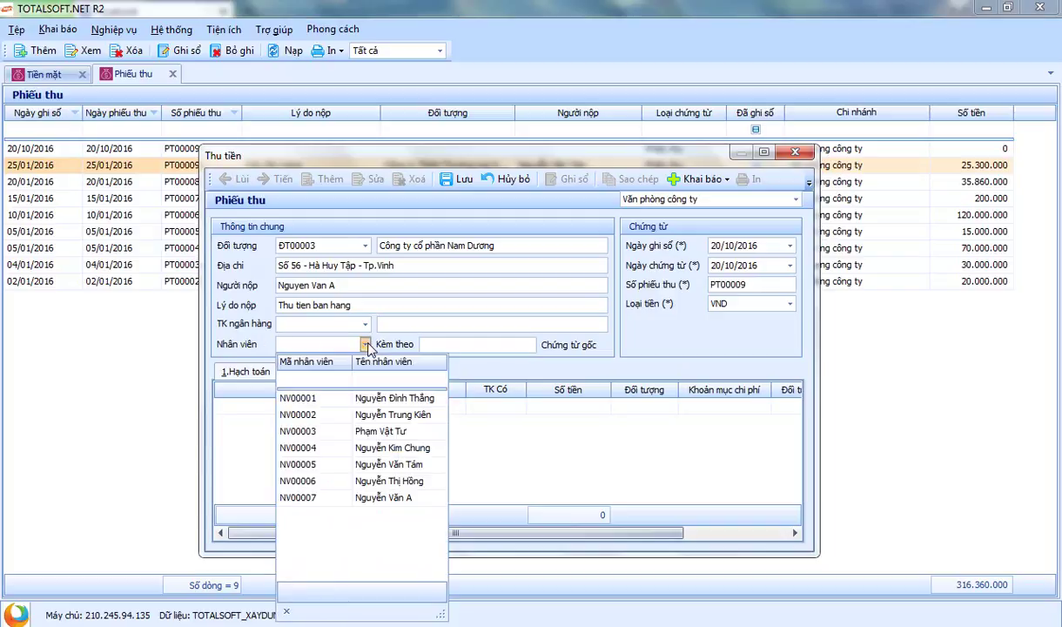
left_click(383, 333)
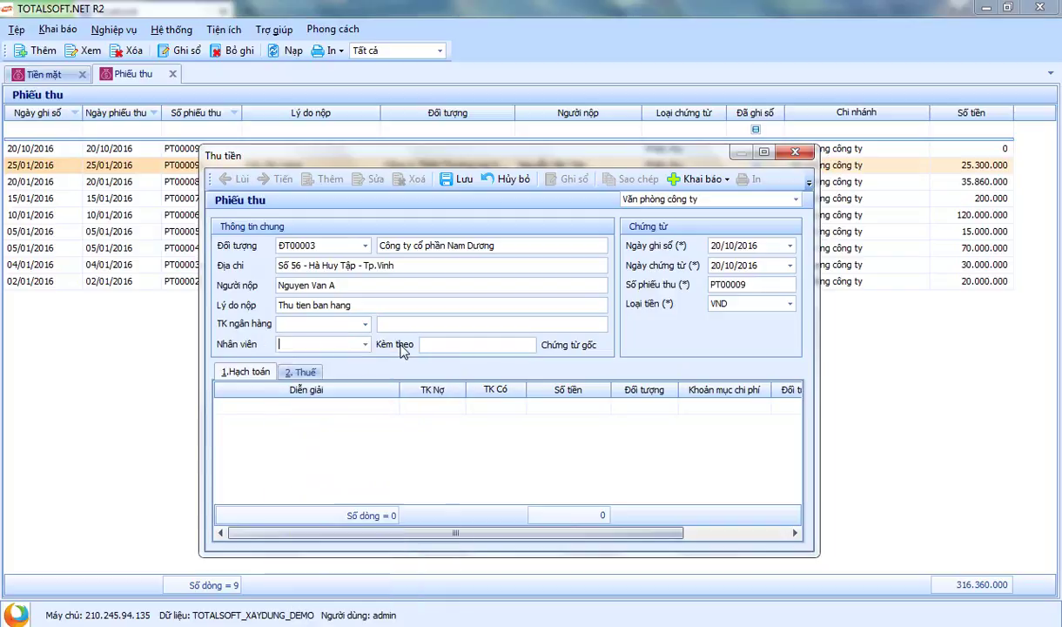
left_click_drag(488, 164, 492, 176)
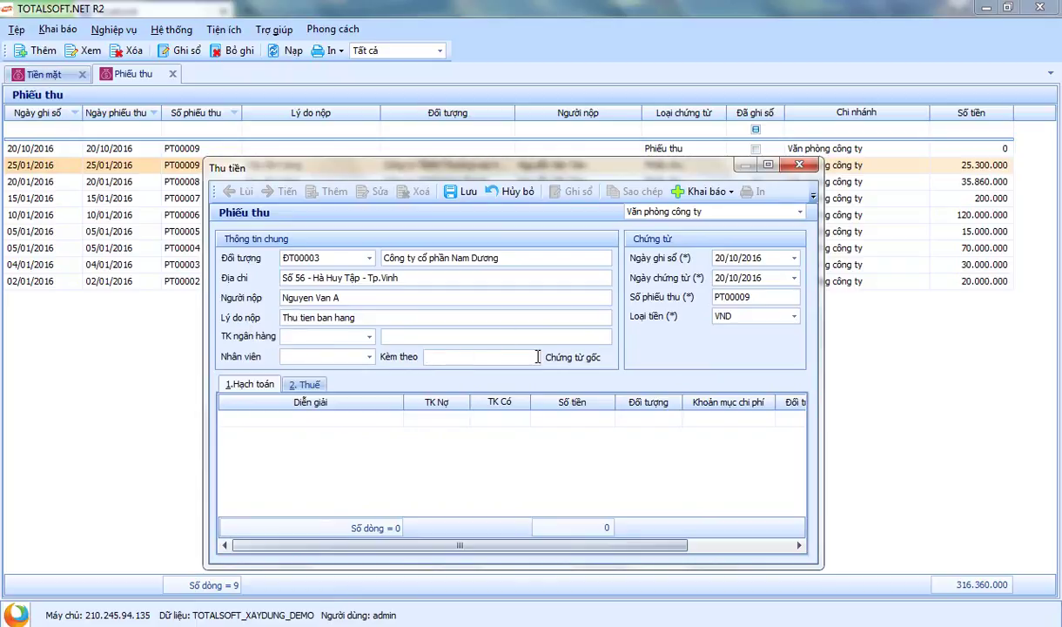
left_click(428, 356)
key("Tab")
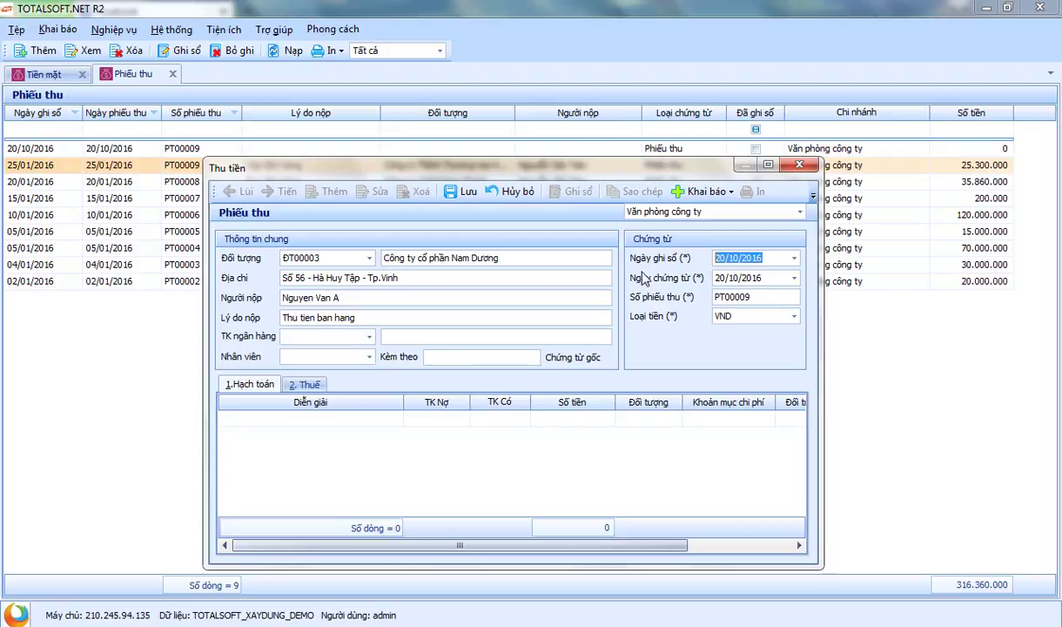
left_click(721, 278)
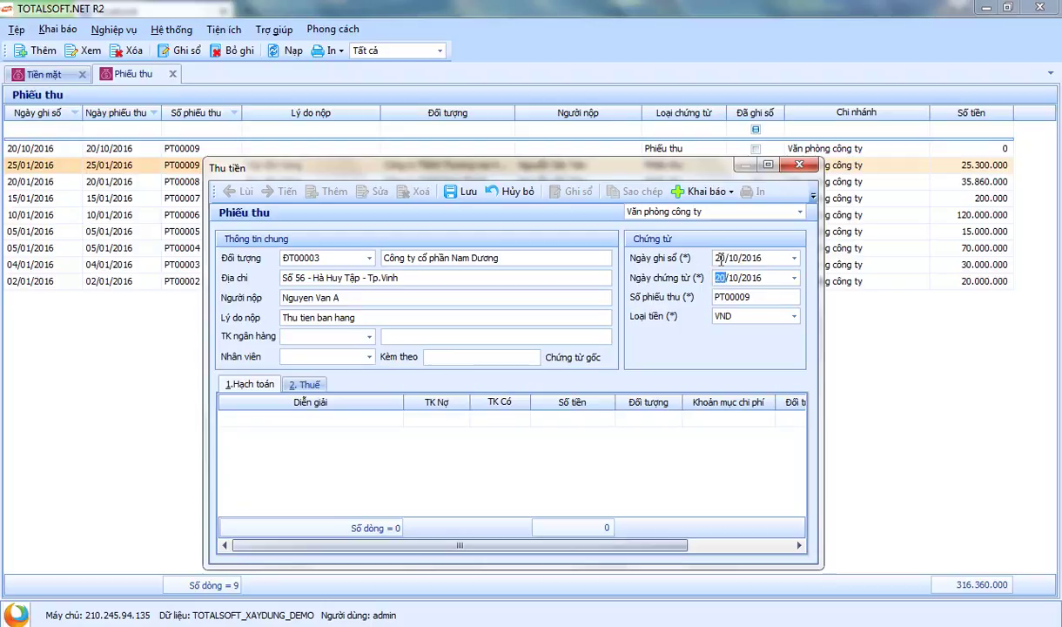
key("shift+Tab")
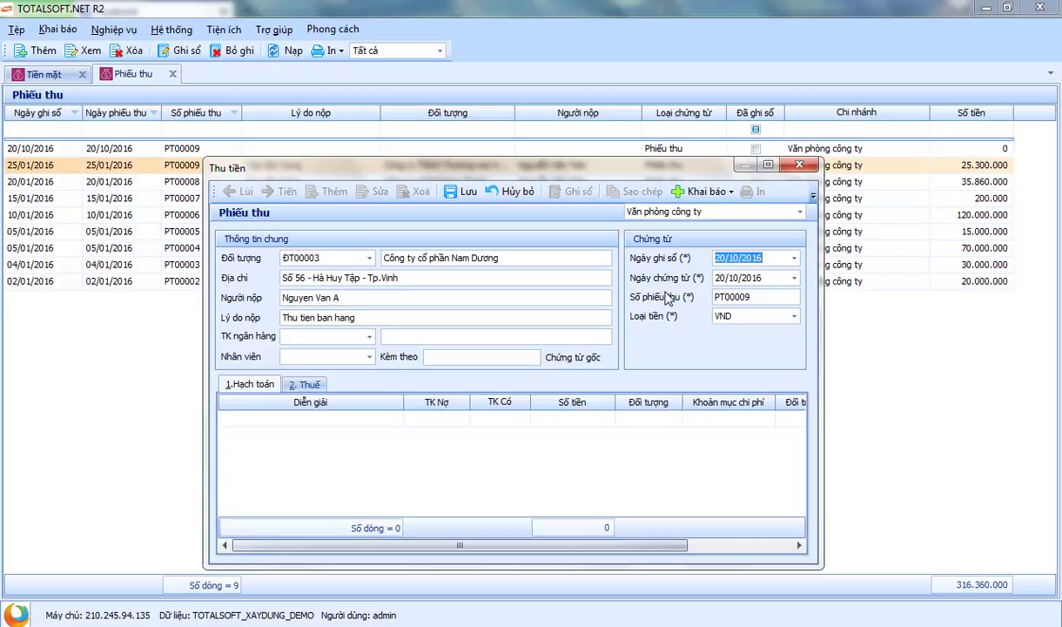
key("Tab")
key("Tab")
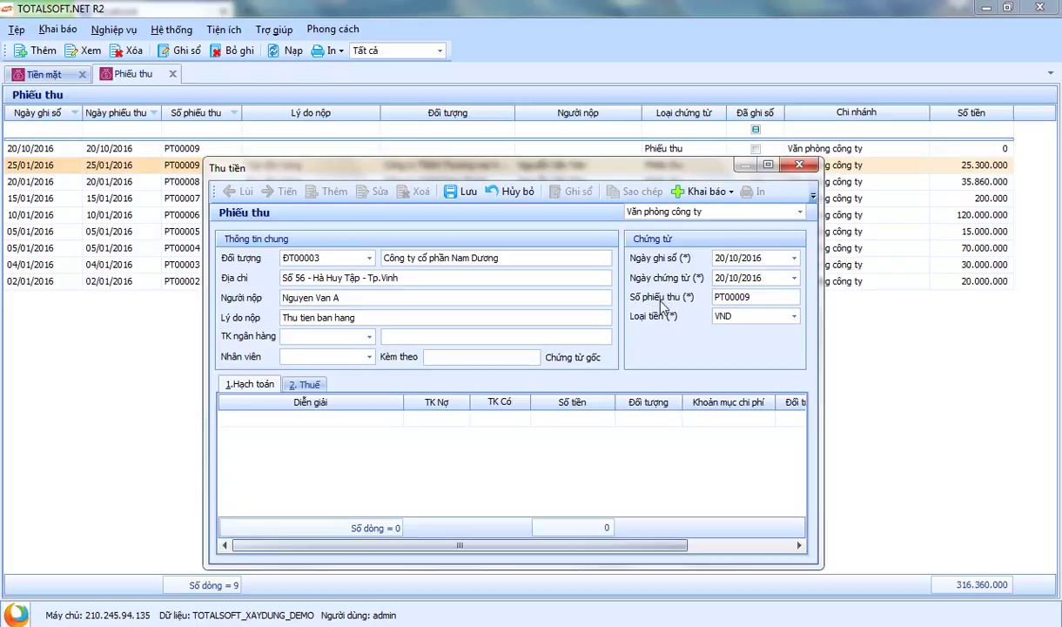
Add an accounting line in the Hạch toán grid and shorten its description (Diễn giải) to "Thu tien".
left_click(307, 419)
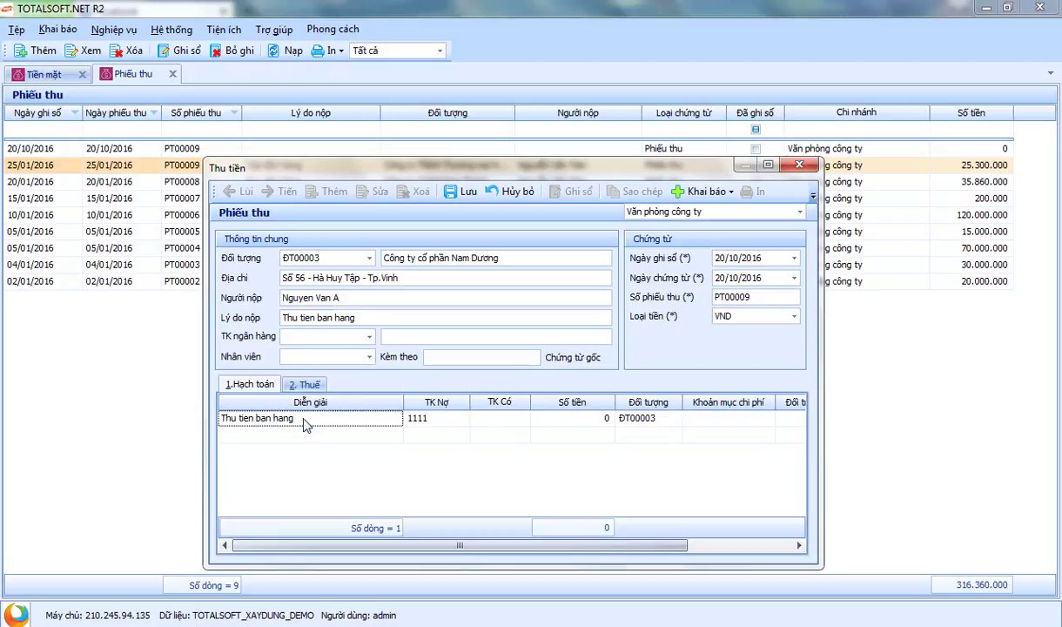
left_click_drag(361, 320, 281, 318)
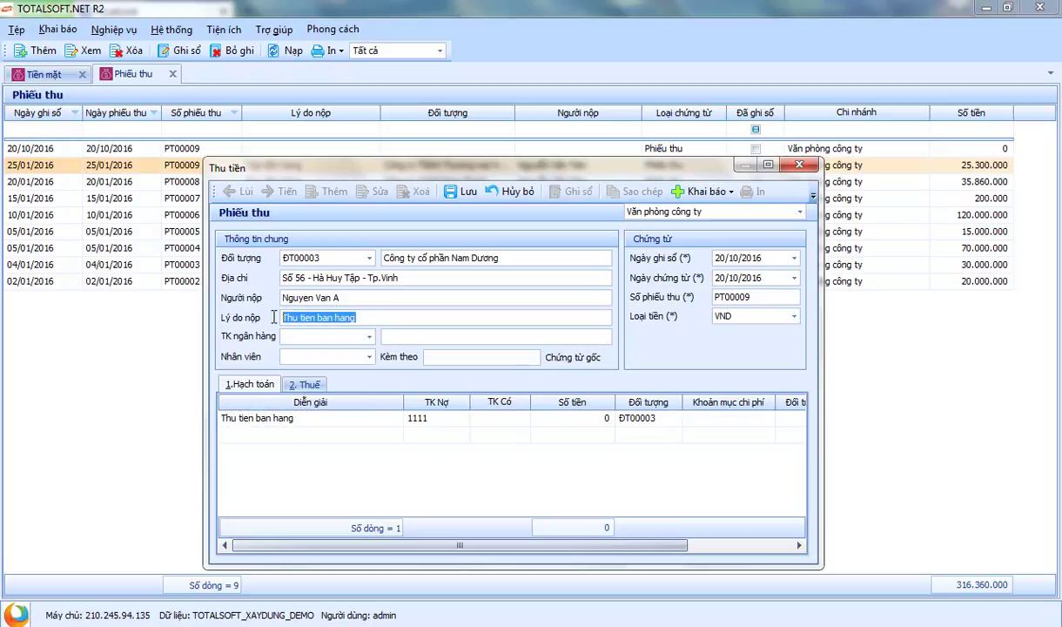
left_click(306, 419)
left_click_drag(293, 418, 351, 417)
key("BackSpace")
Set the accounting line's credit account (TK Có) to 131 and its amount (Số tiền) to 40.000.000, keeping the counterparty ĐT00003.
key("Tab")
key("Tab")
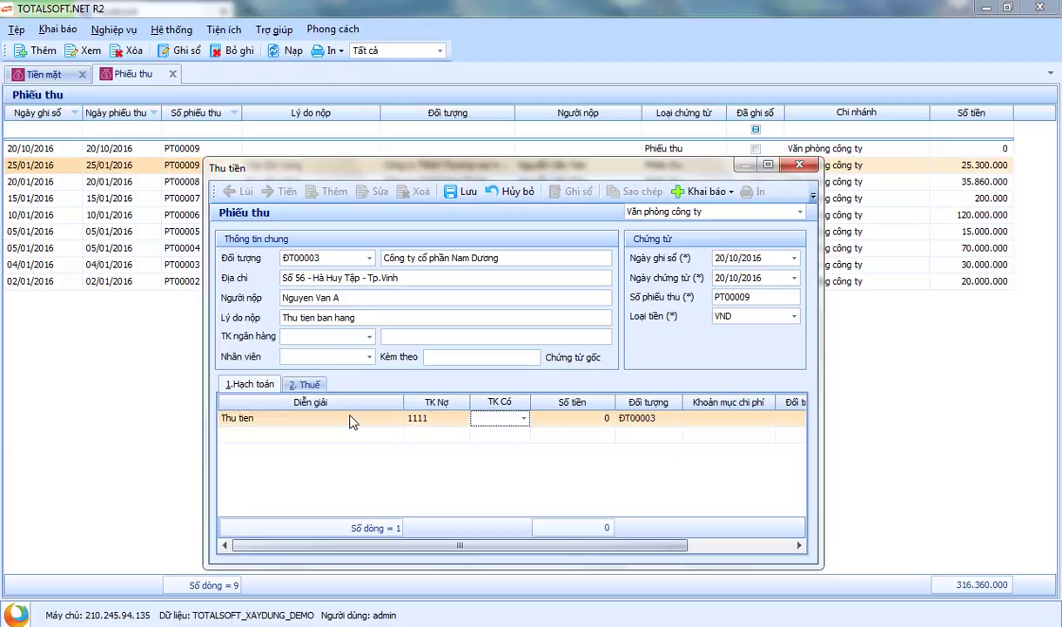
type("131")
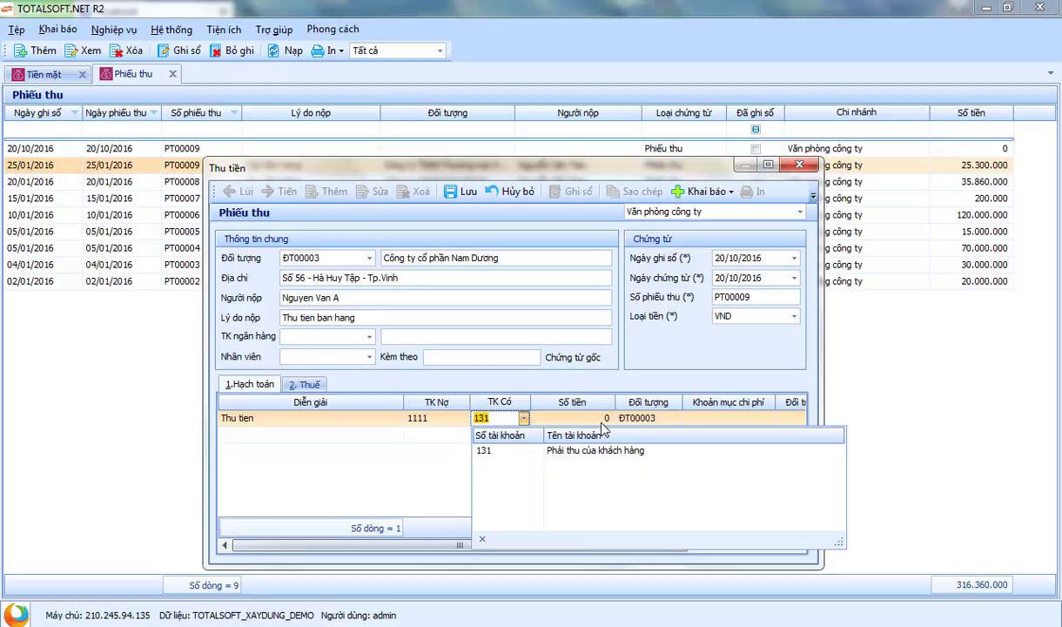
key("Return")
key("Tab")
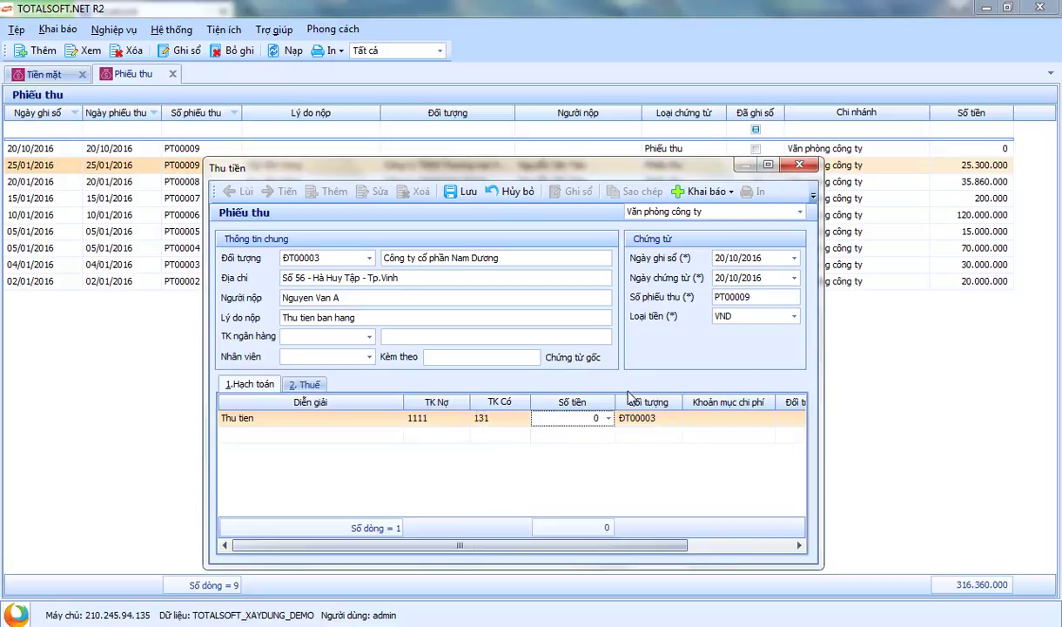
type("40.000.000")
key("Tab")
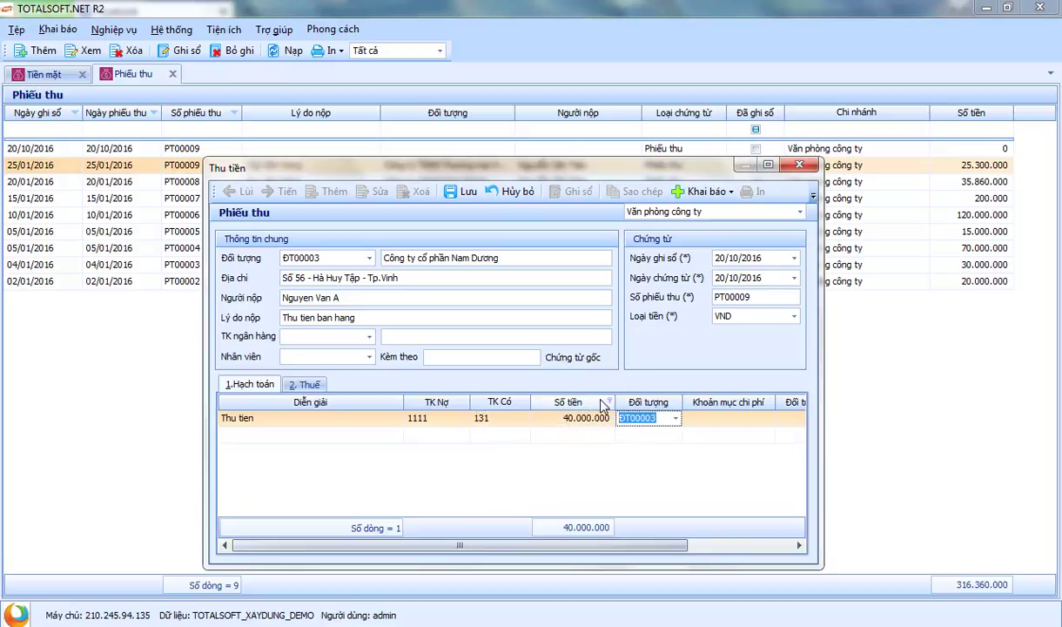
left_click(676, 418)
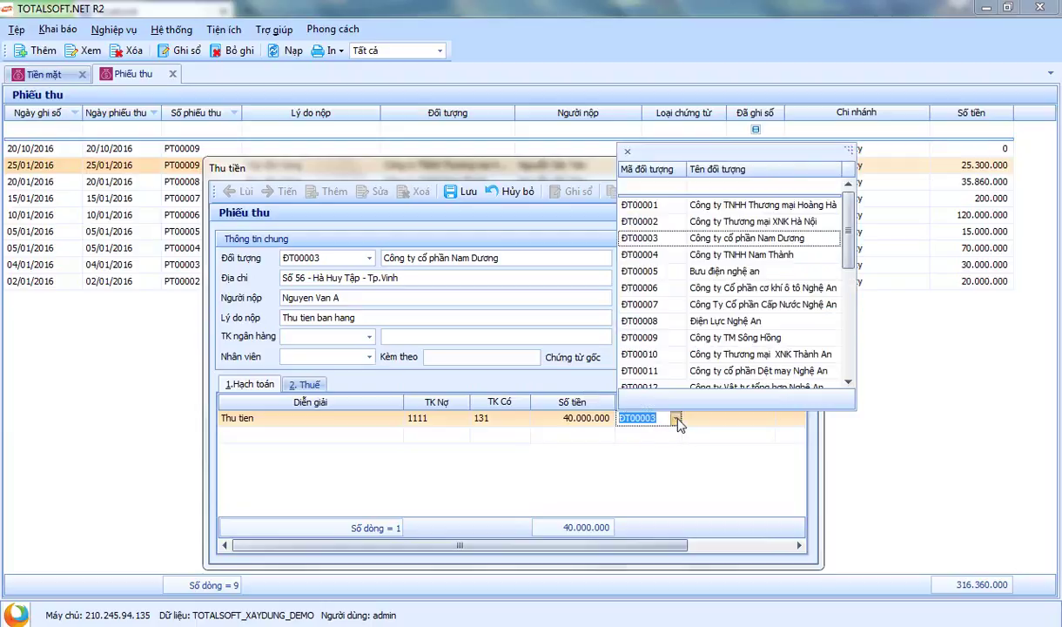
left_click(517, 381)
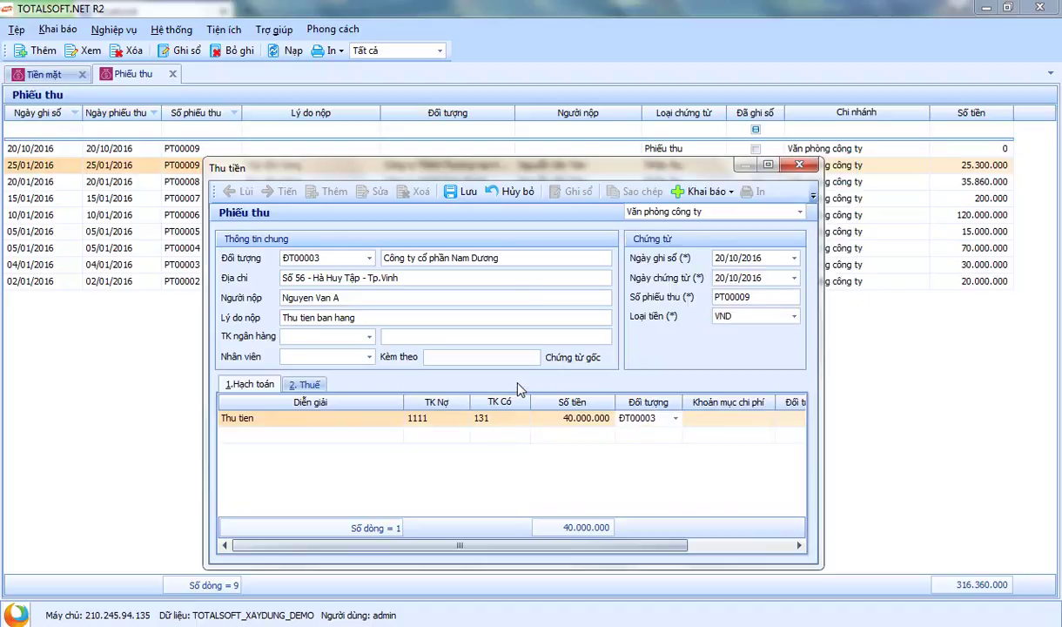
Compare the counterparty choices (Đối tượng) for the voucher header and the accounting line without changing either selection.
left_click(369, 258)
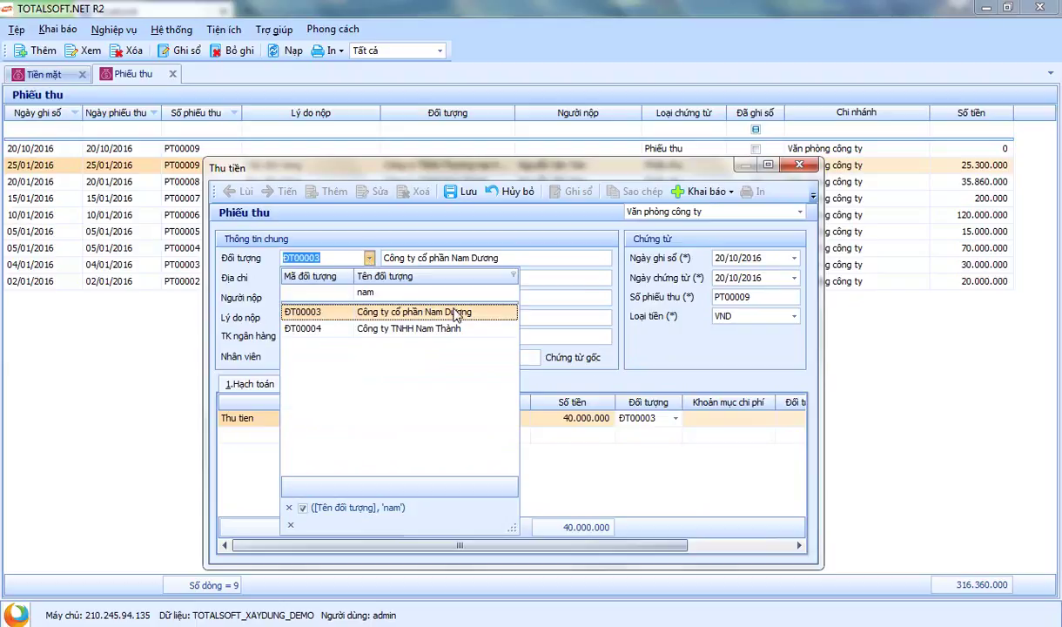
left_click(675, 419)
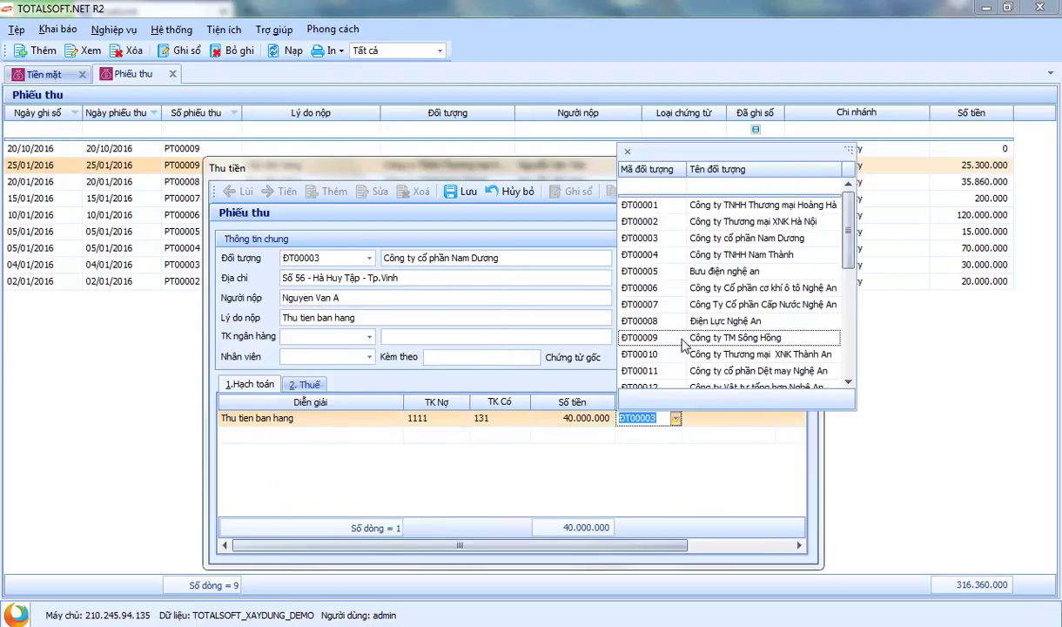
left_click(232, 258)
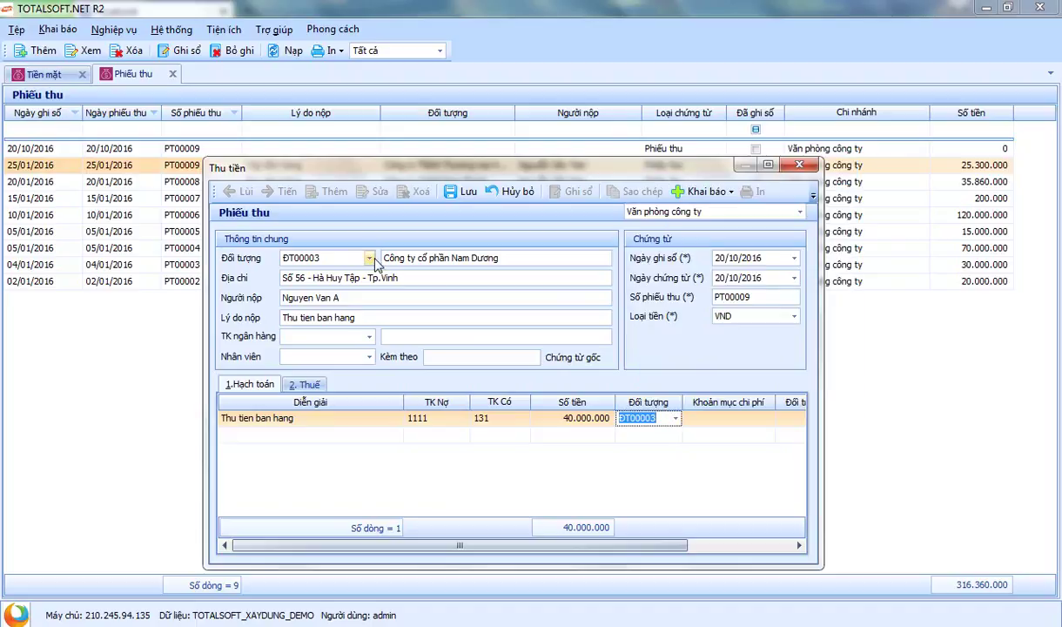
left_click(675, 419)
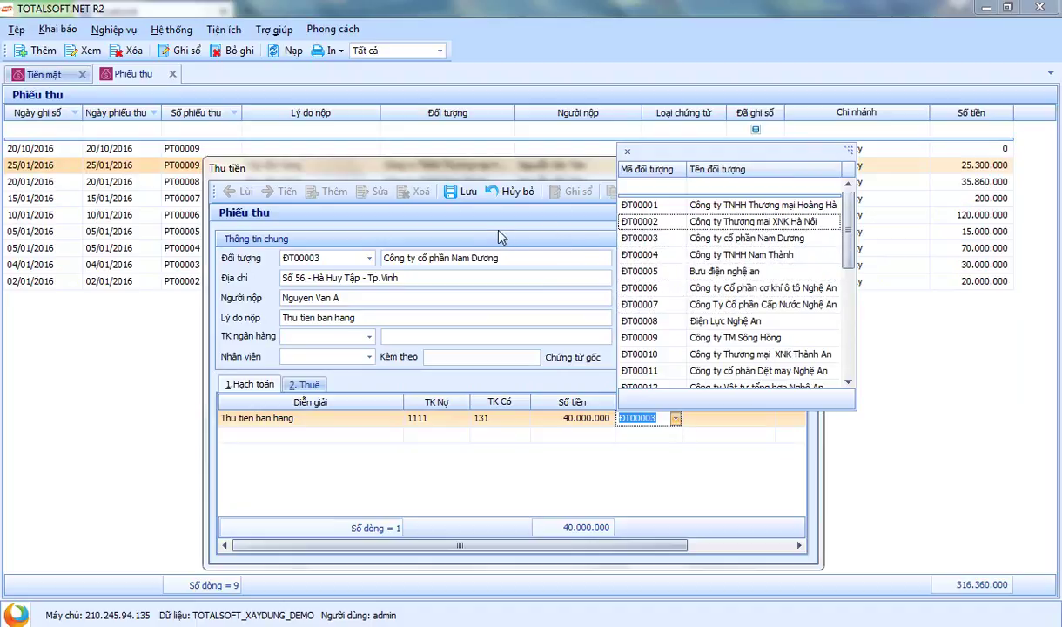
left_click(433, 225)
Hide the Khoản mục chi phí, Đối tượng THCP and Người vận chuyển columns in the Hạch toán grid.
left_click_drag(595, 546, 741, 548)
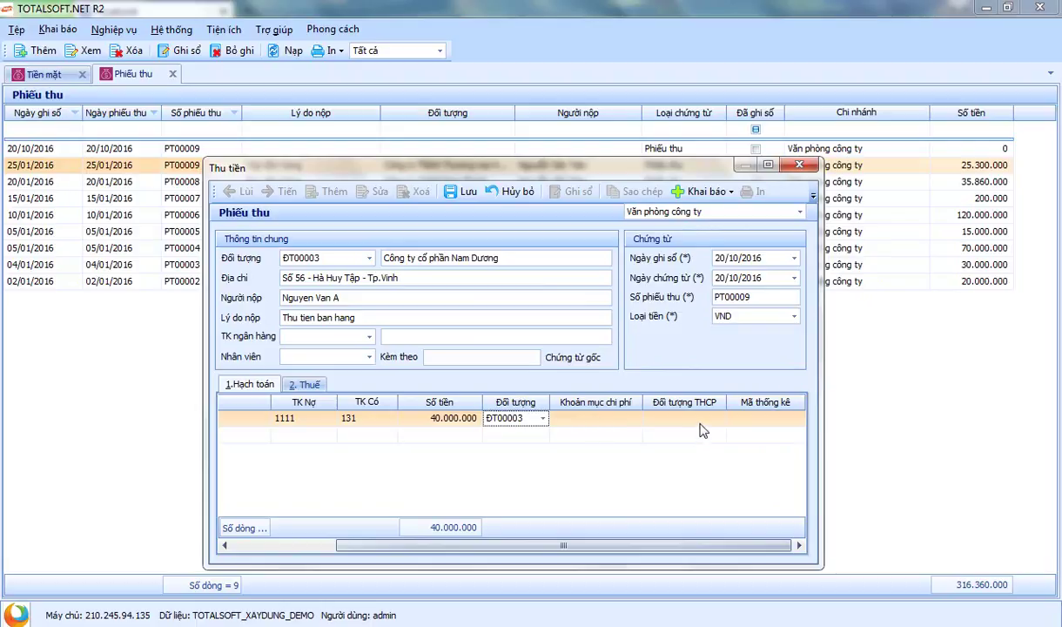
right_click(653, 404)
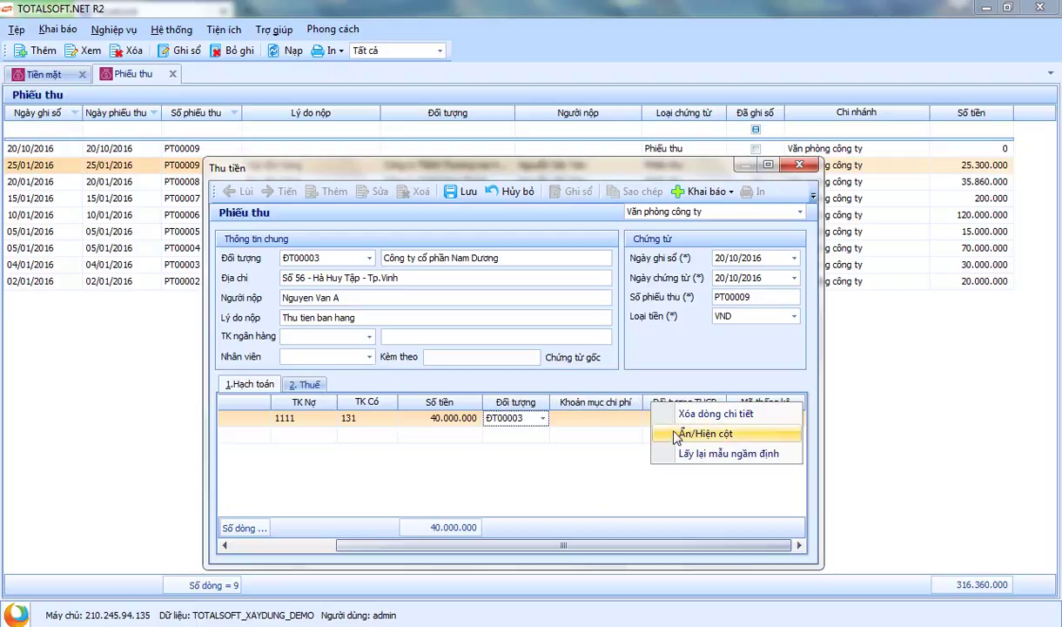
right_click(620, 407)
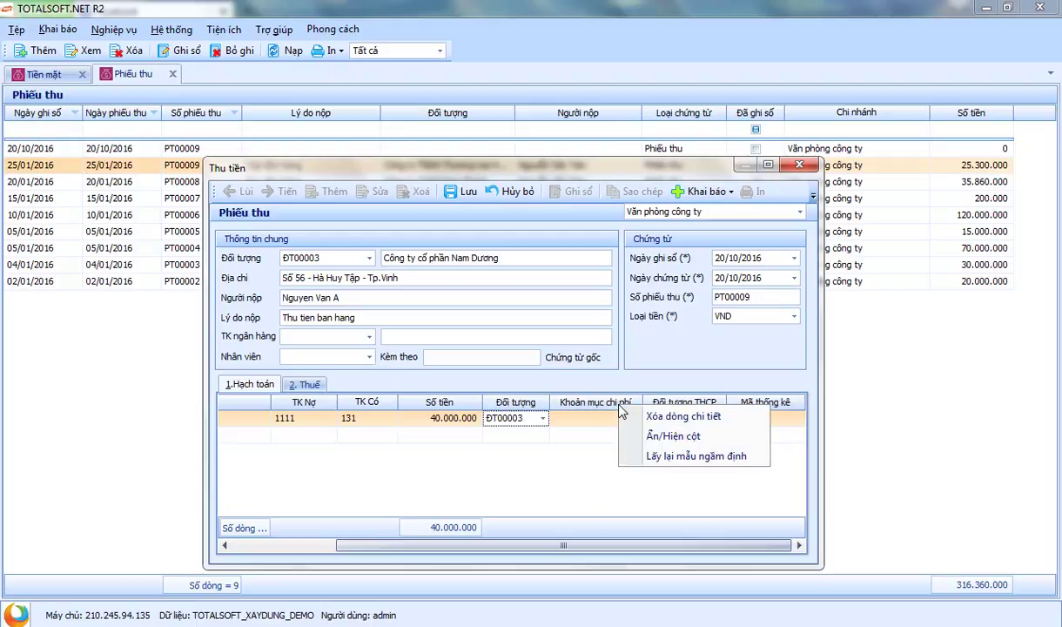
left_click(677, 440)
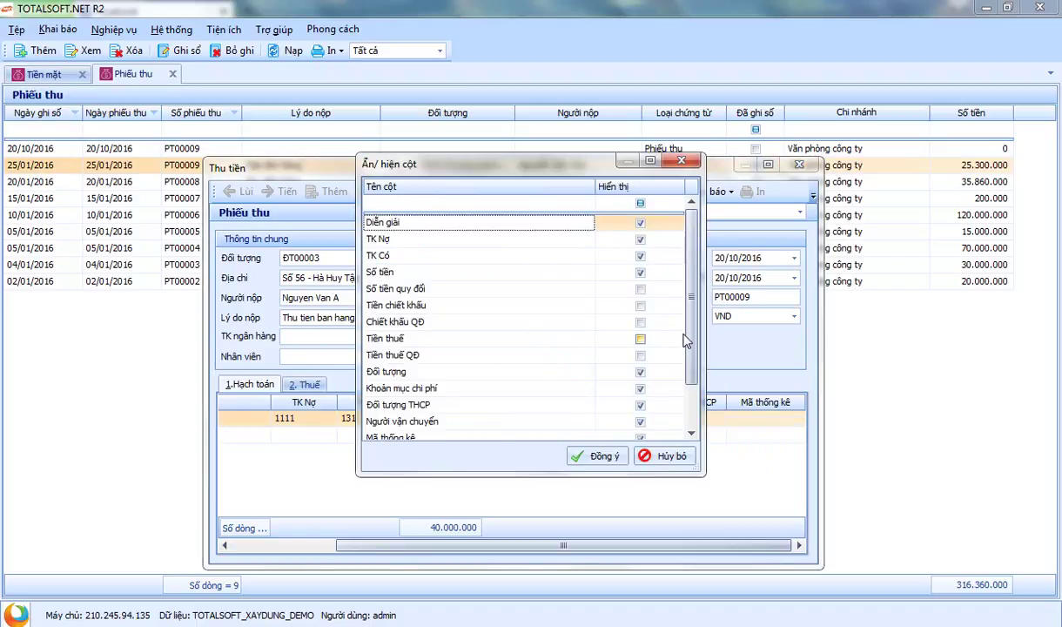
left_click(640, 389)
key("Up")
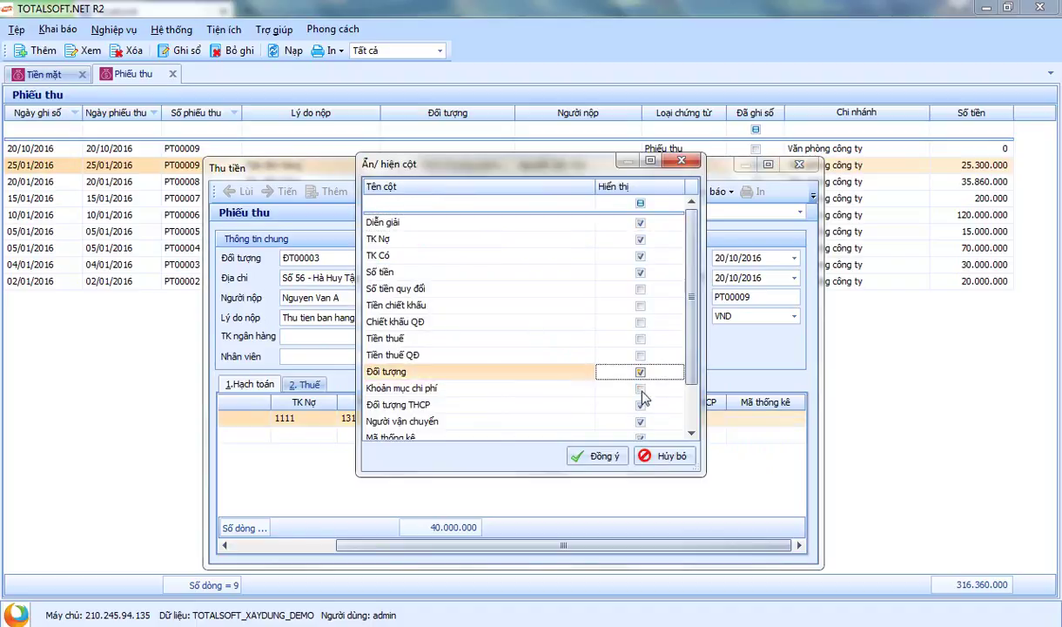
left_click(640, 405)
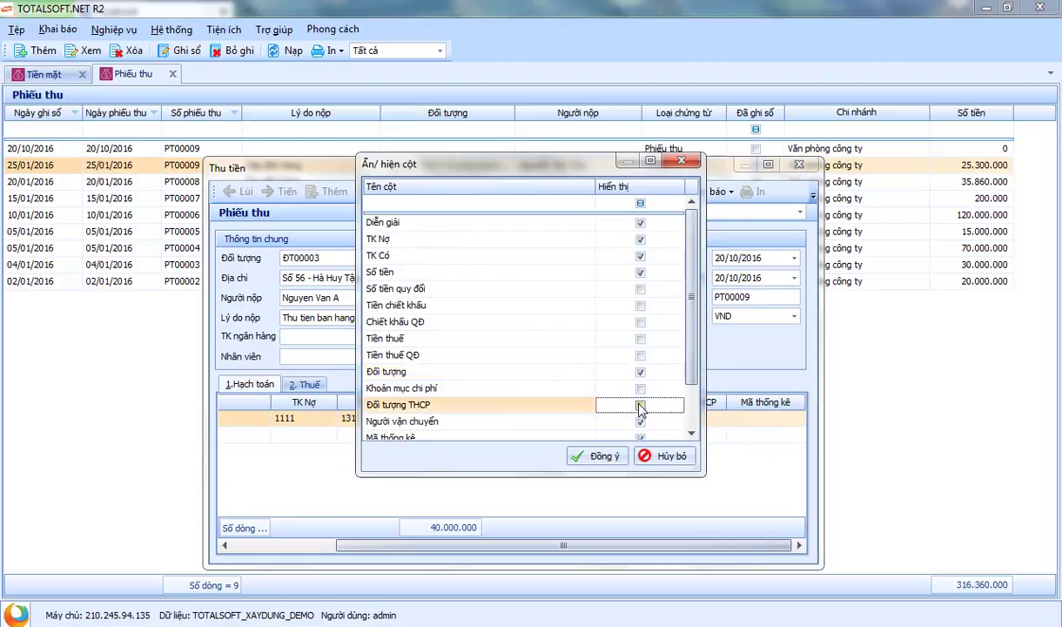
scroll(697, 379, "down", 1)
left_click(640, 388)
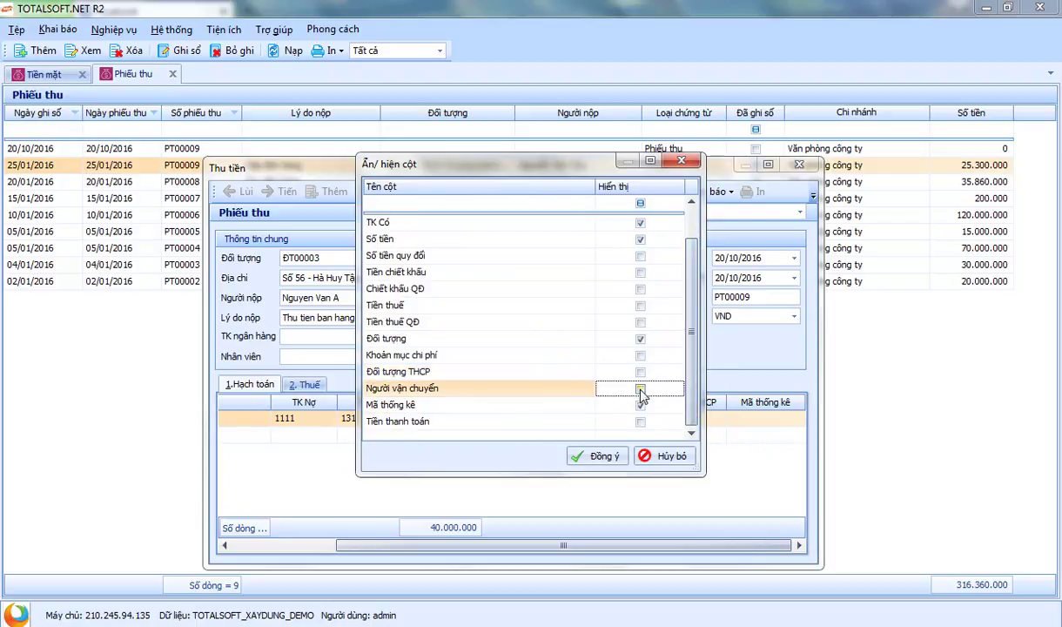
scroll(659, 305, "up", 1)
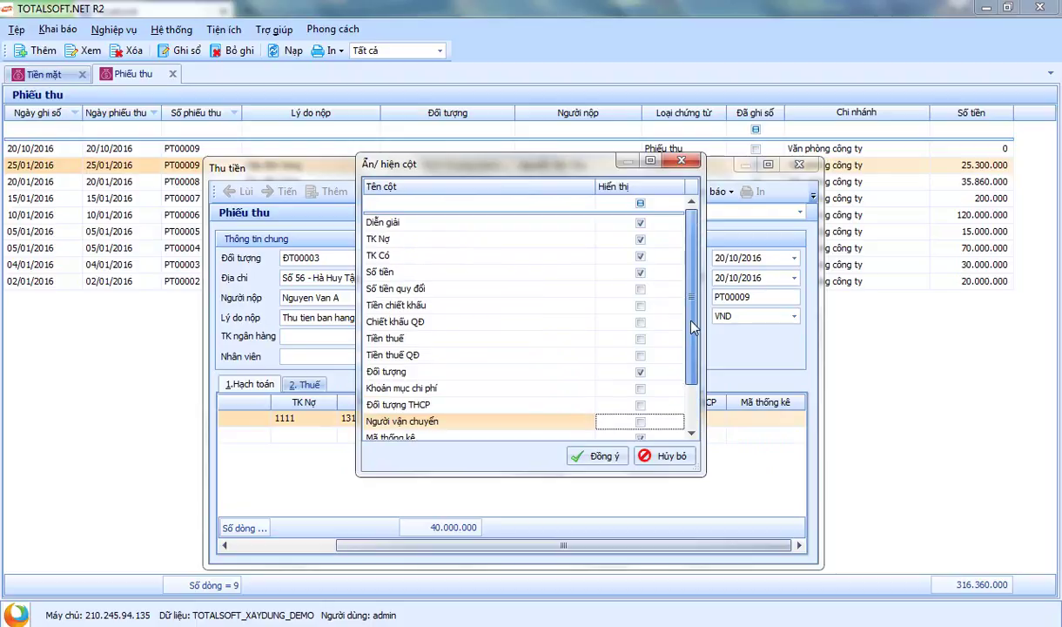
left_click(598, 456)
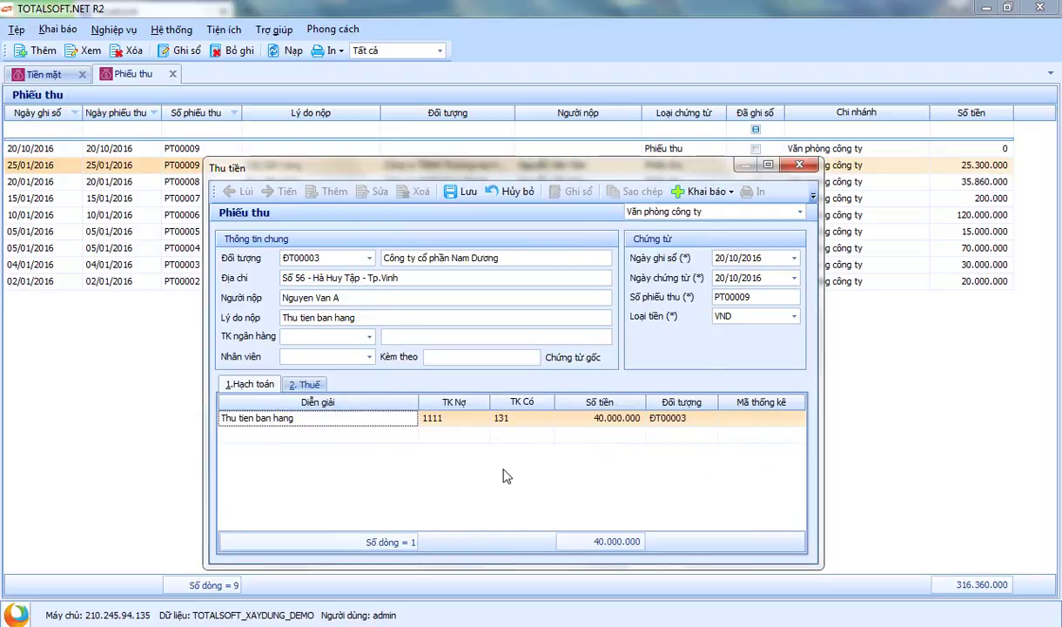
Look at the accounting line's Mã thống kê field and the voucher's tax details (Thuế) without entering anything.
left_click(721, 416)
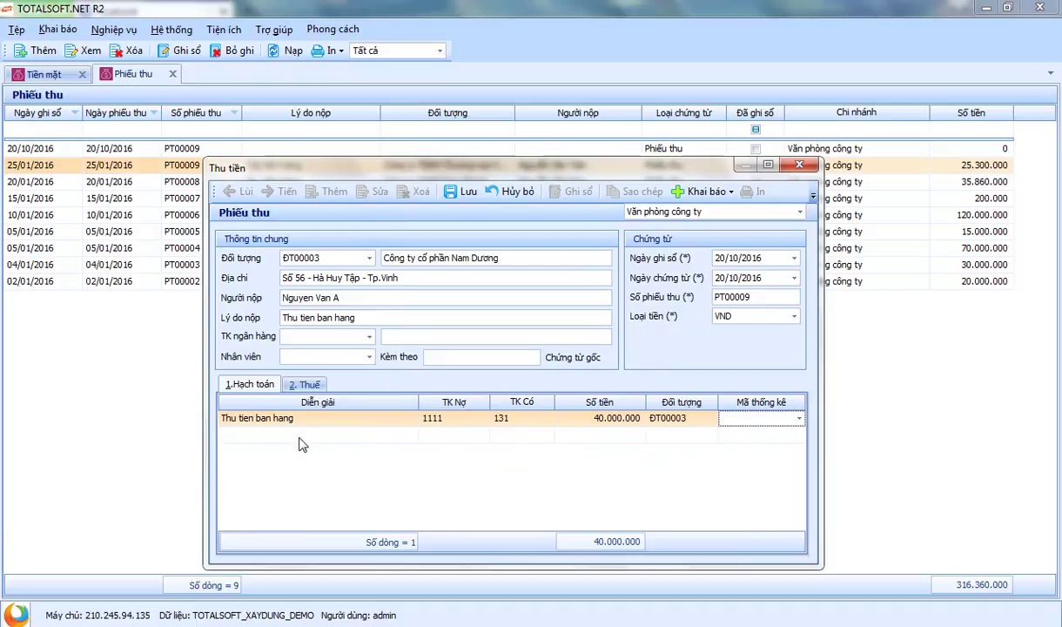
key("Tab")
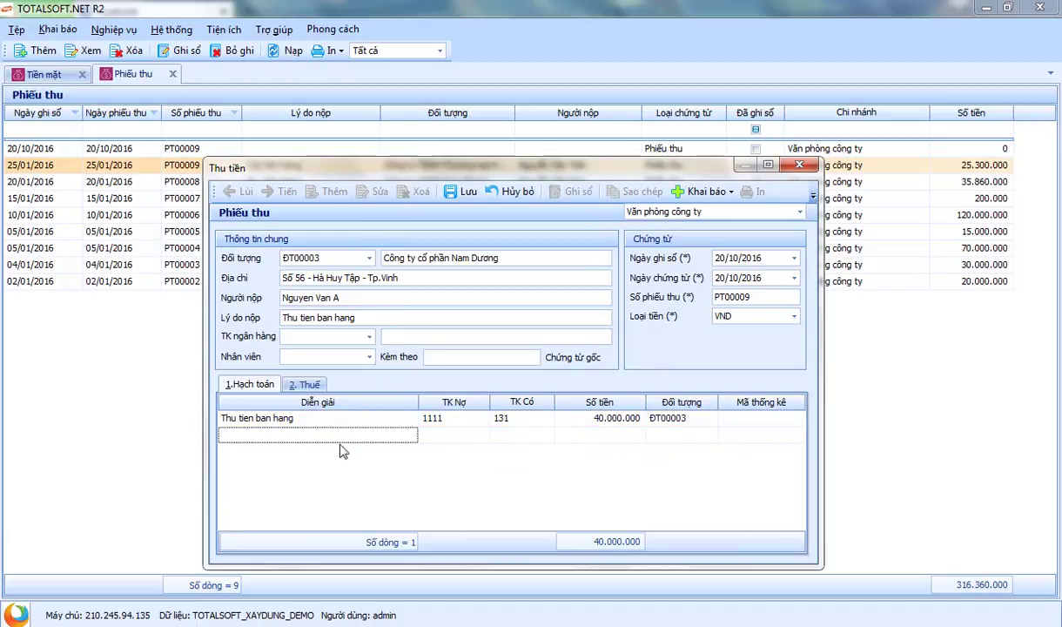
left_click(305, 387)
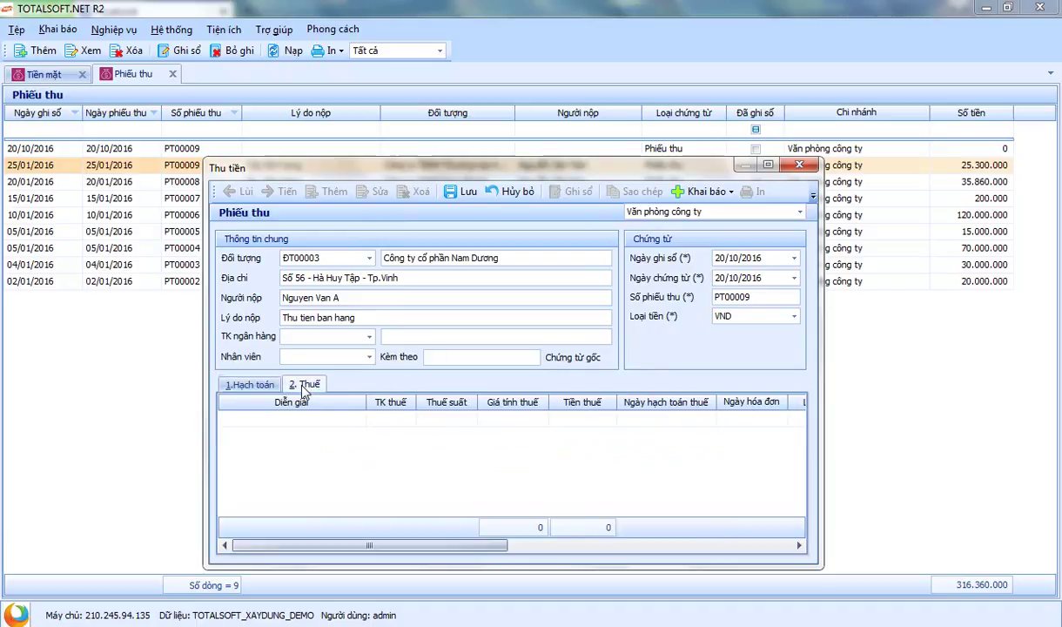
left_click(250, 384)
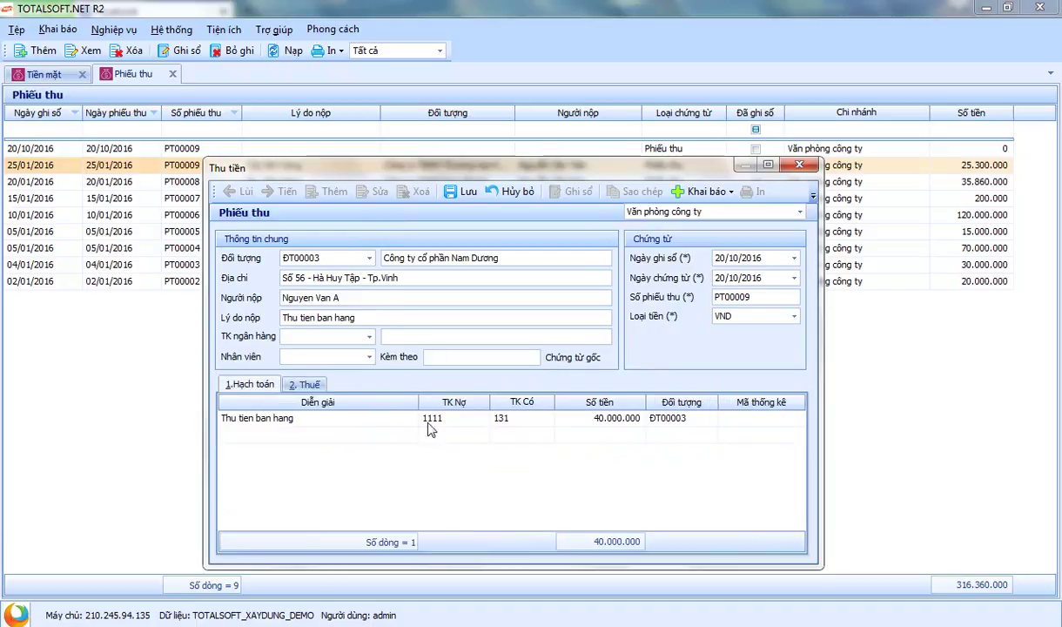
Change the accounting line's credit account (TK Có) to 5111.
left_click(529, 420)
type("5111")
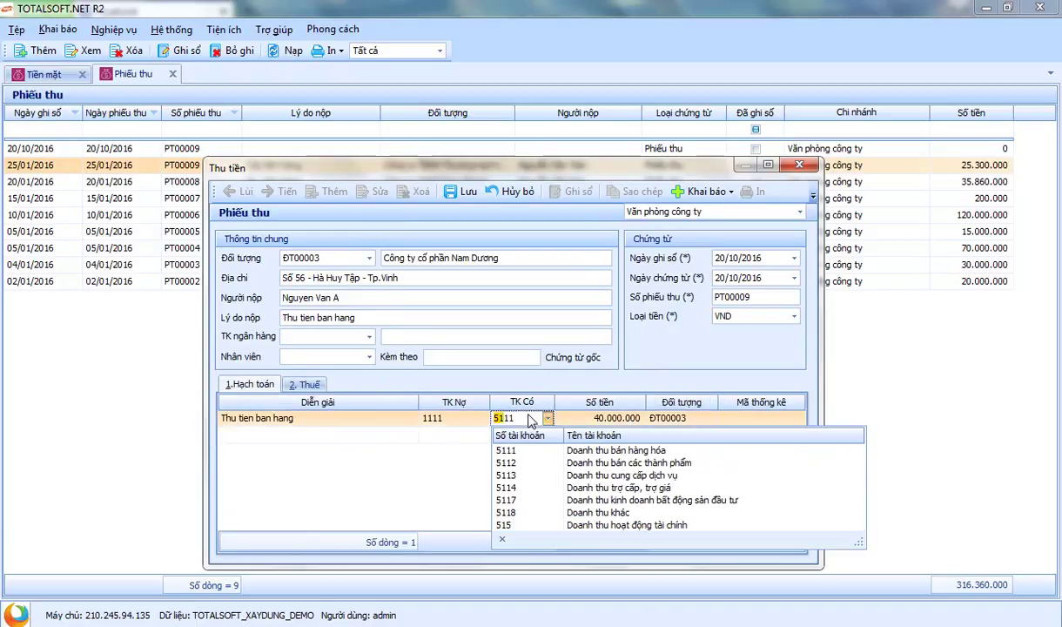
key("Return")
Add a tax line in the Thuế grid with the description (Diễn giải) "Thue GTGT dau ra", keeping tax account 33311.
left_click(309, 387)
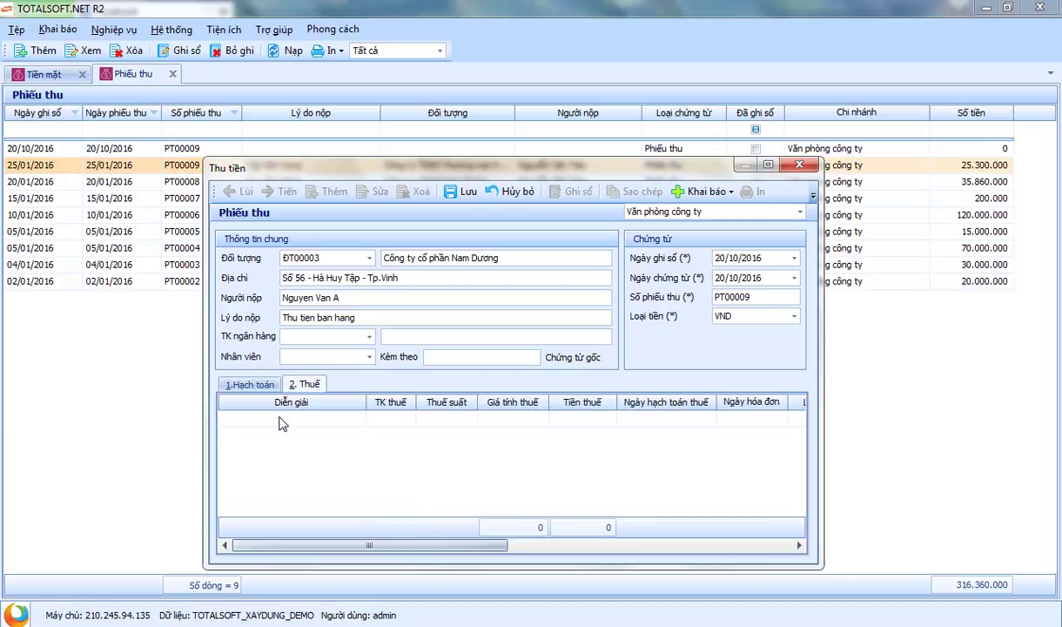
left_click_drag(288, 421, 193, 423)
type("Thue GTGT dau r")
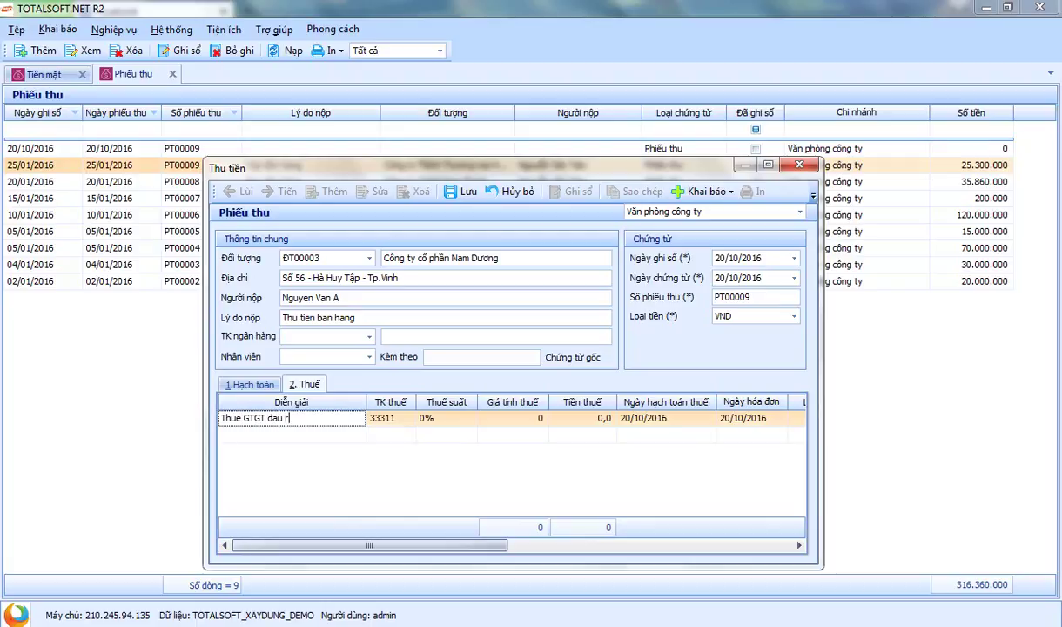
type("a")
key("Tab")
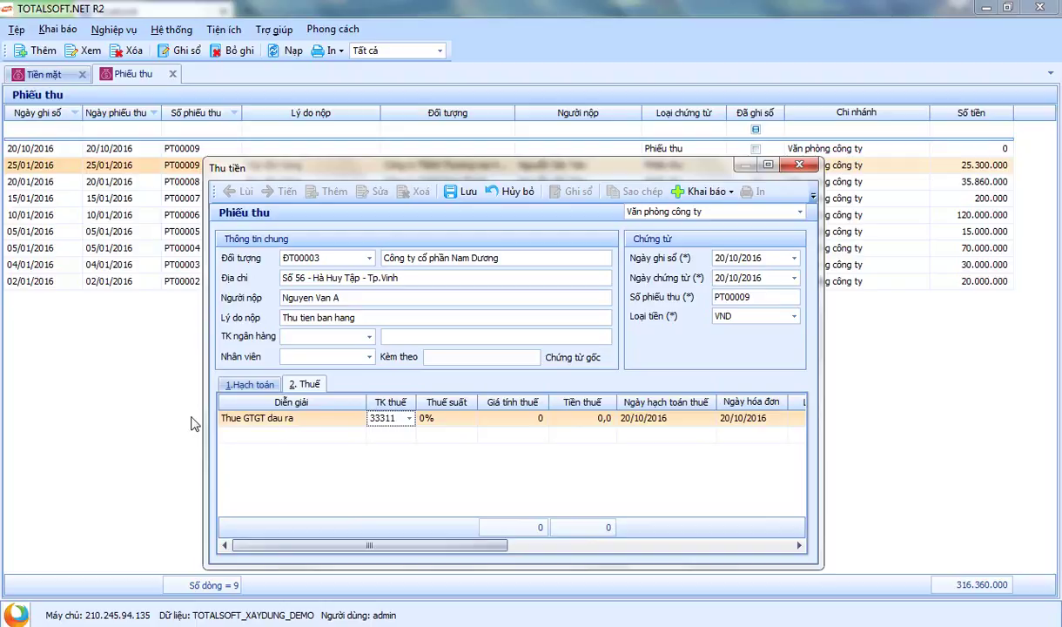
Set the tax line's rate (Thuế suất) to 10% and its taxable value (Giá tính thuế) to 40.000.000.
left_click(426, 418)
left_click(453, 459)
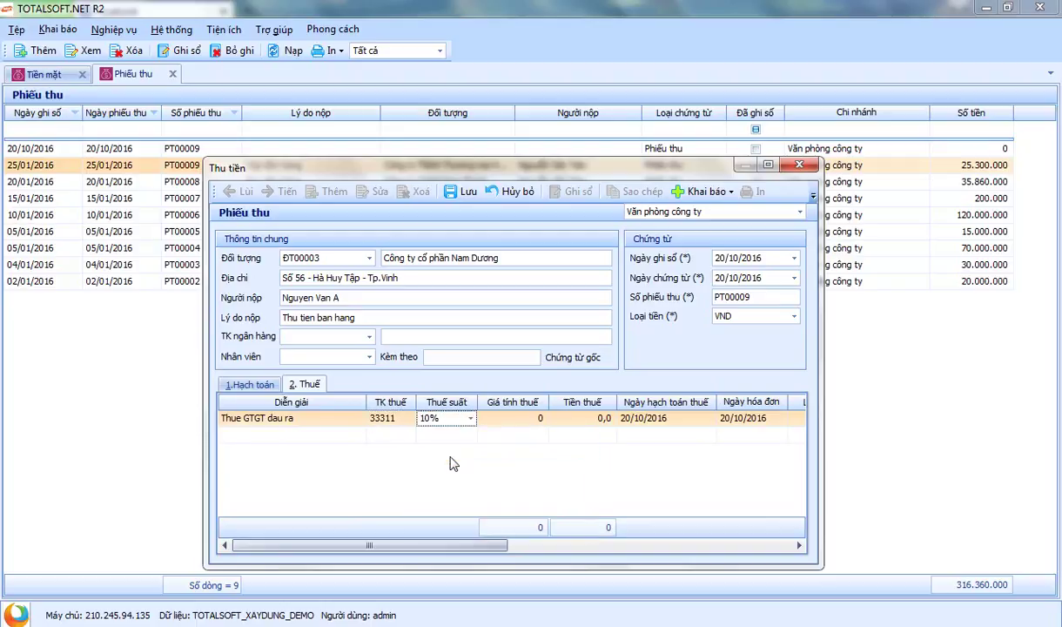
left_click(509, 417)
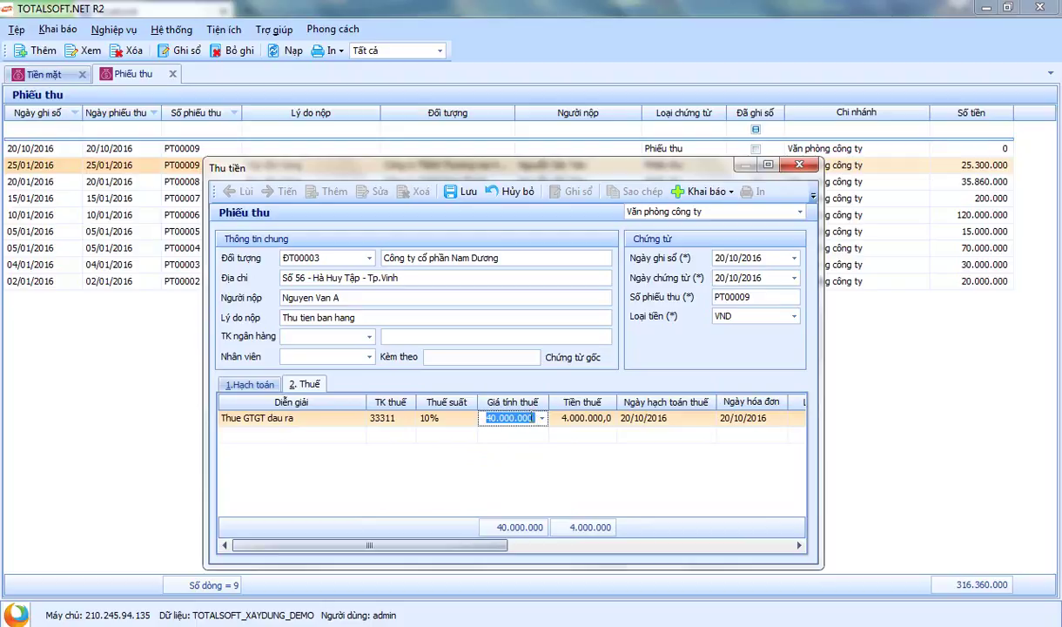
left_click(581, 418)
Set the tax line's invoice type to Hóa đơn GTGT, invoice number (Số hóa đơn) to 123123 and goods/service group (Nhóm HHDV) to 1.
left_click_drag(474, 555, 571, 541)
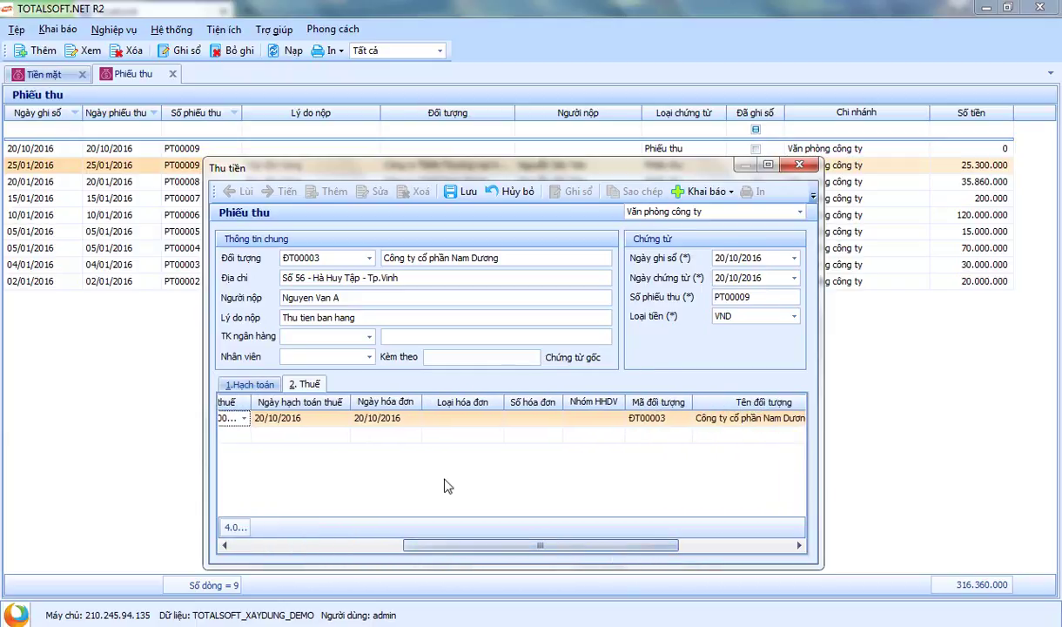
left_click(401, 420)
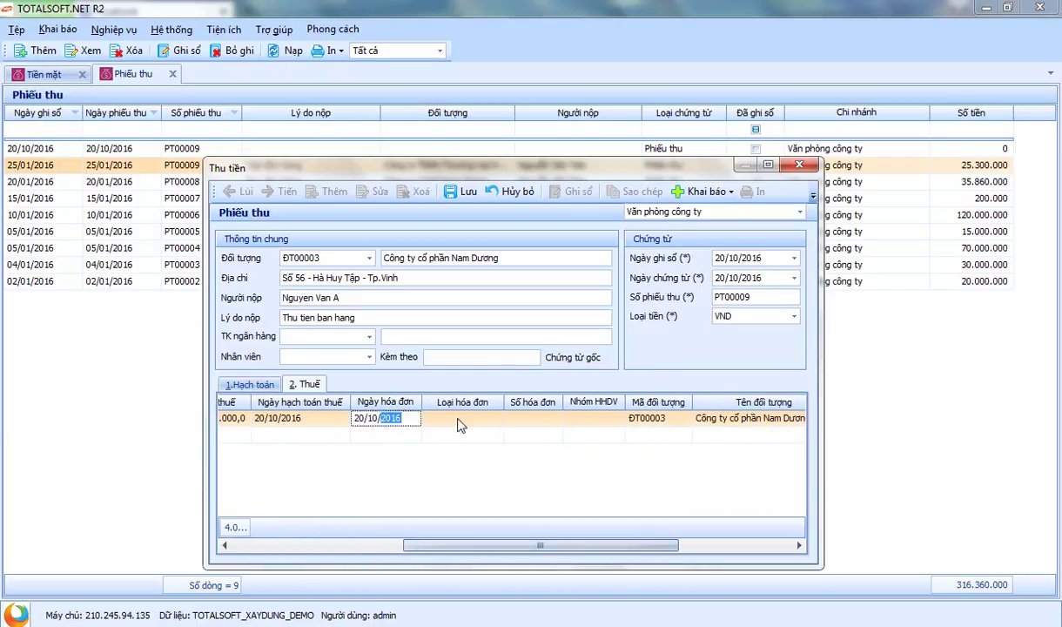
left_click(461, 425)
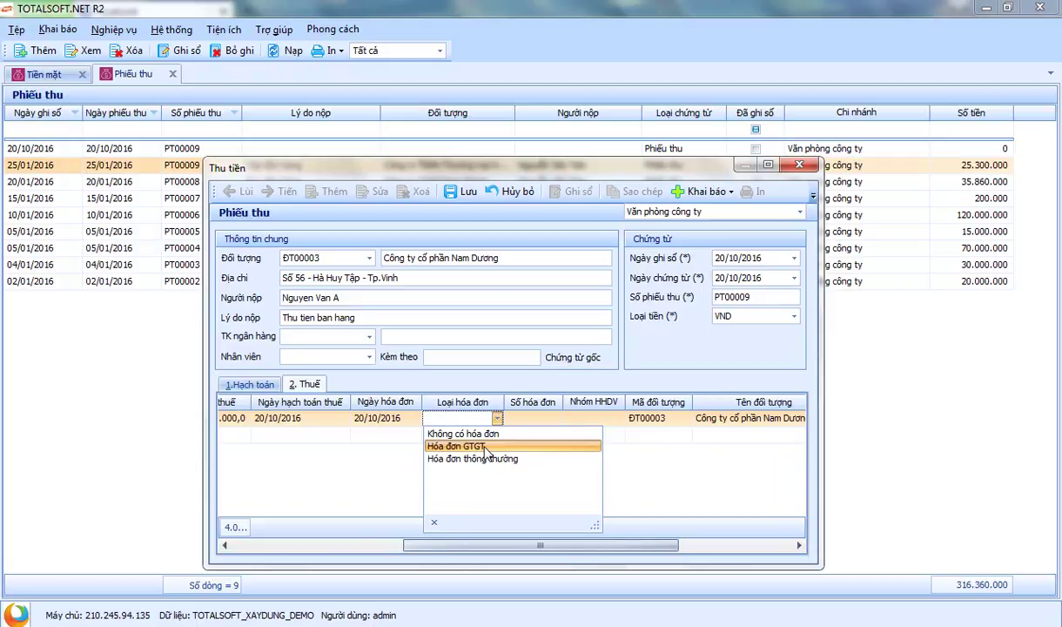
left_click(485, 447)
left_click(524, 419)
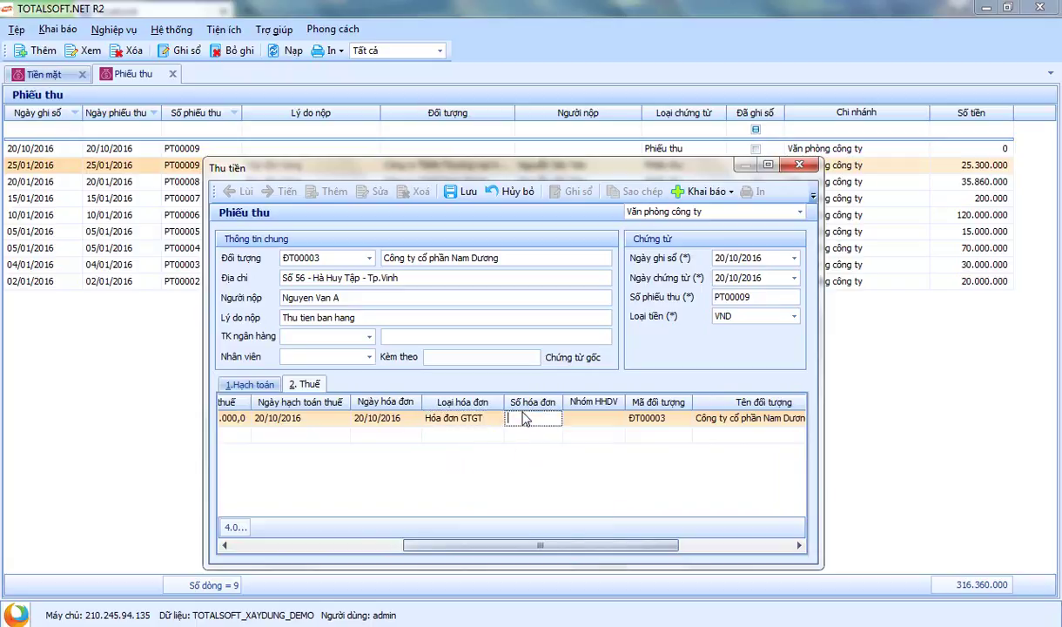
type("123123")
key("Tab")
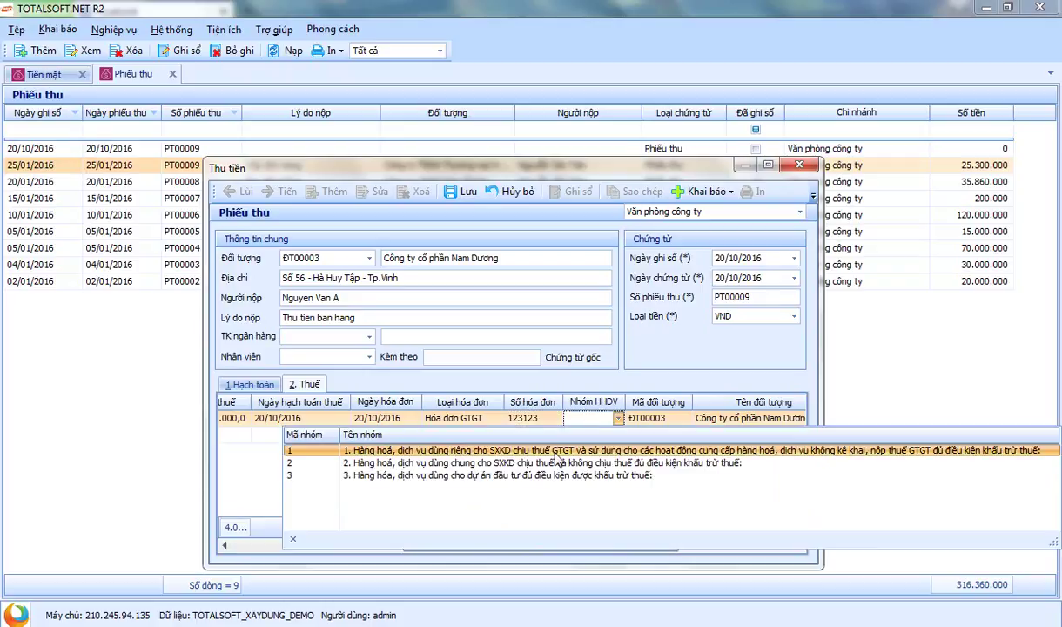
left_click(609, 450)
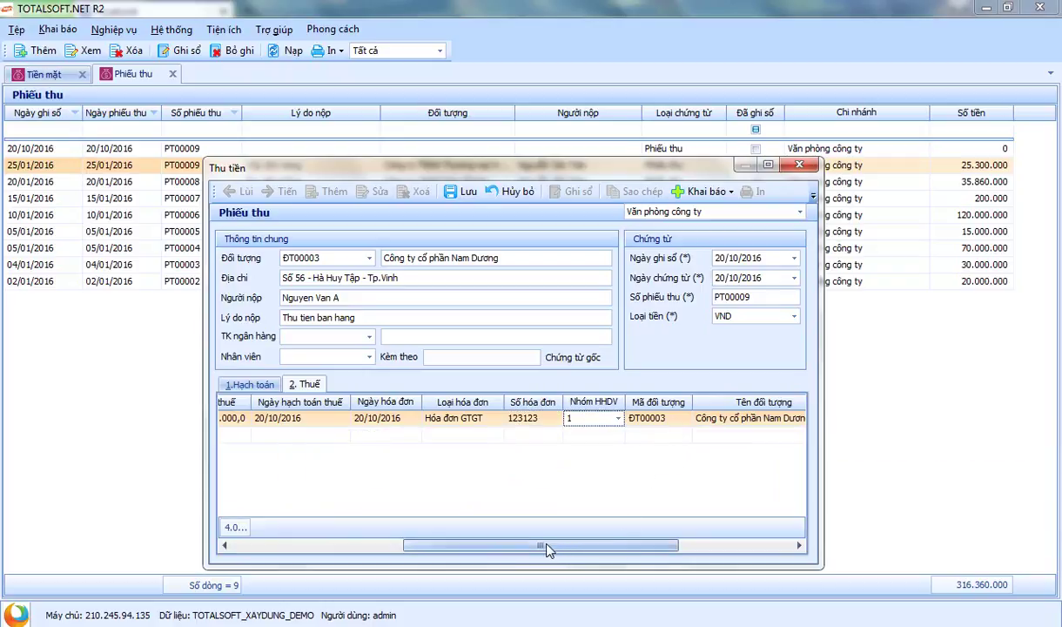
Review the tax line's tax account, counterparty code, tax code (Mã số thuế) and address.
left_click_drag(547, 548, 279, 550)
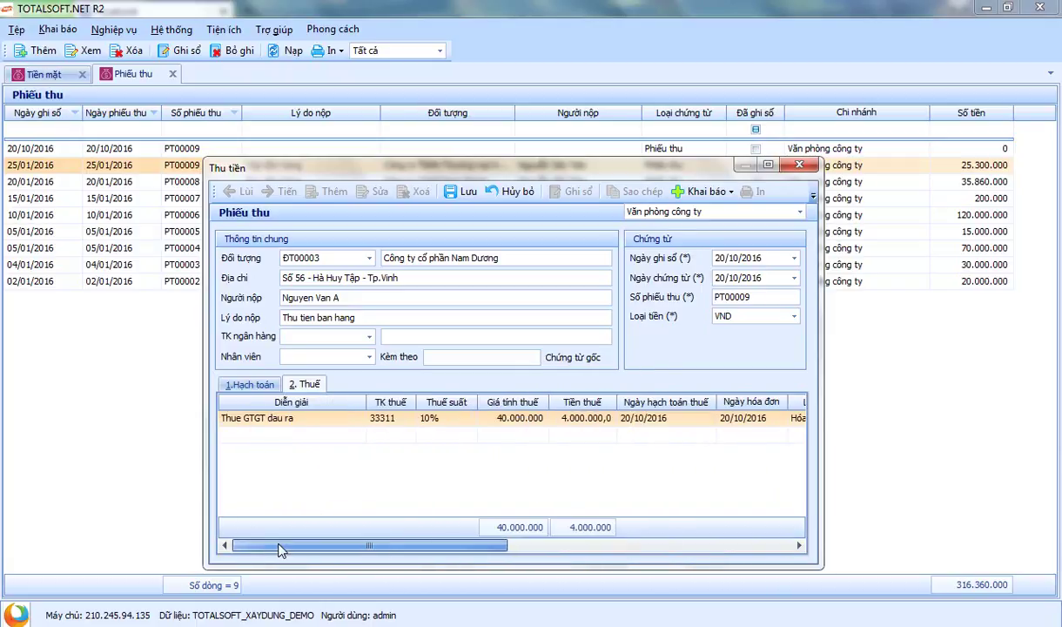
left_click(404, 421)
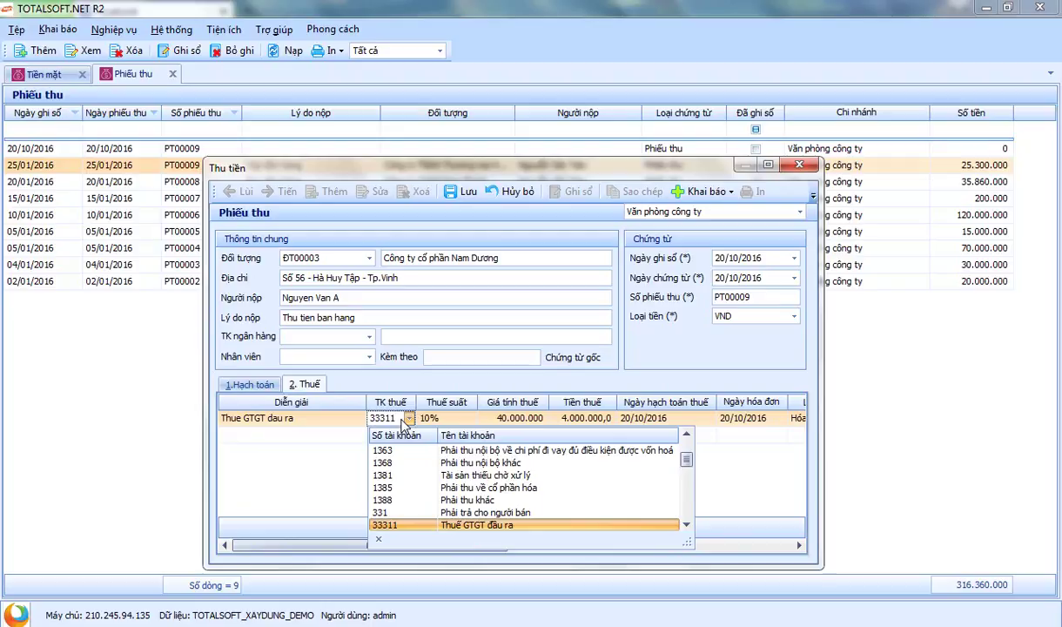
left_click(405, 423)
left_click_drag(377, 550, 707, 549)
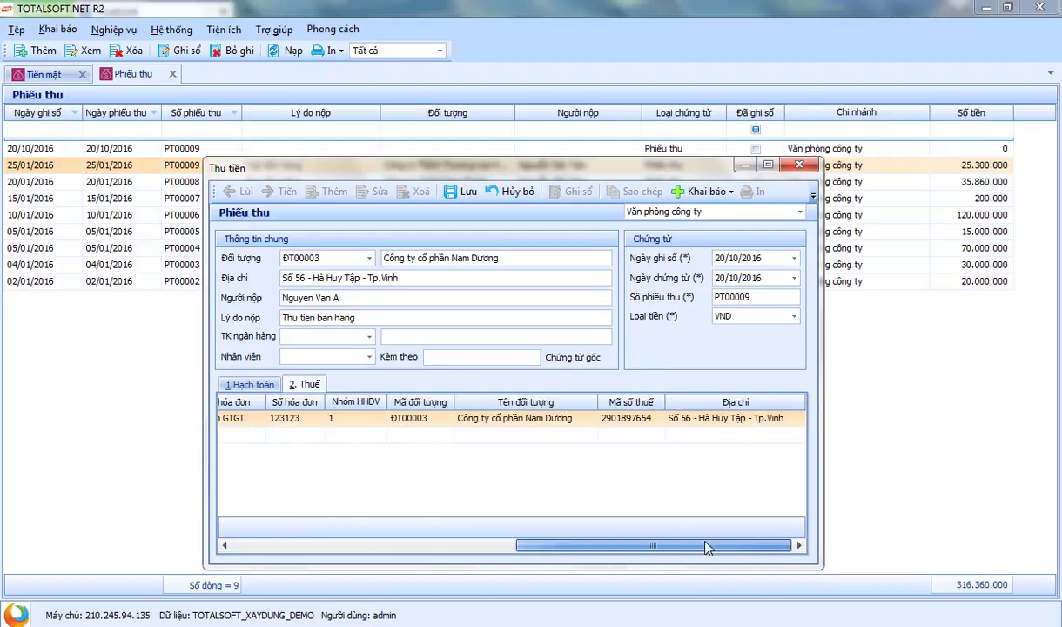
left_click(420, 417)
left_click(719, 417)
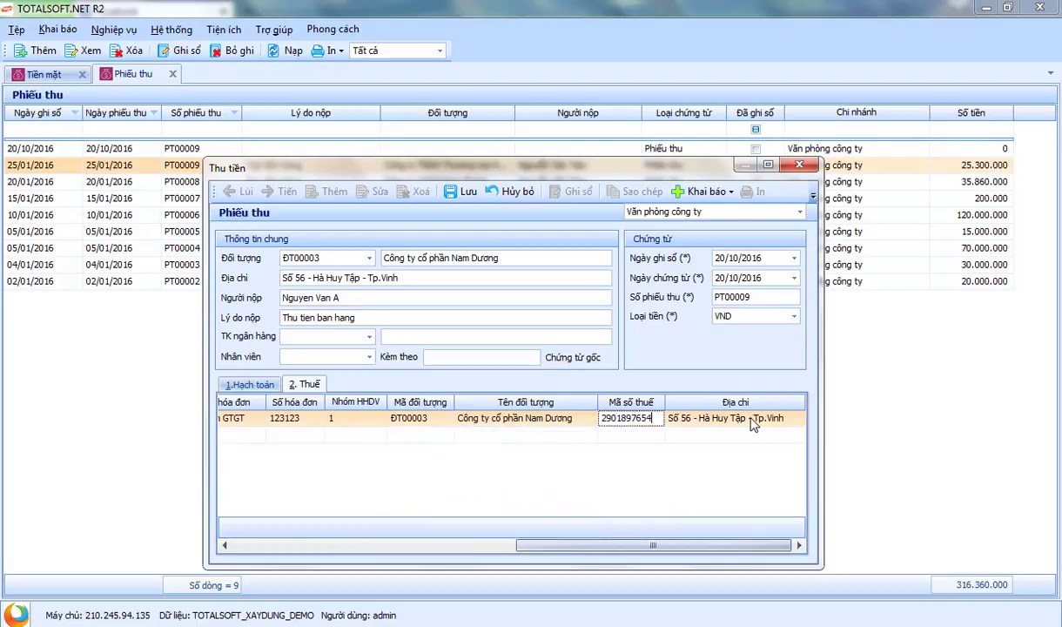
Save the receipt voucher, changing its duplicate voucher number (Số phiếu thu) to PT00010.
left_click(456, 193)
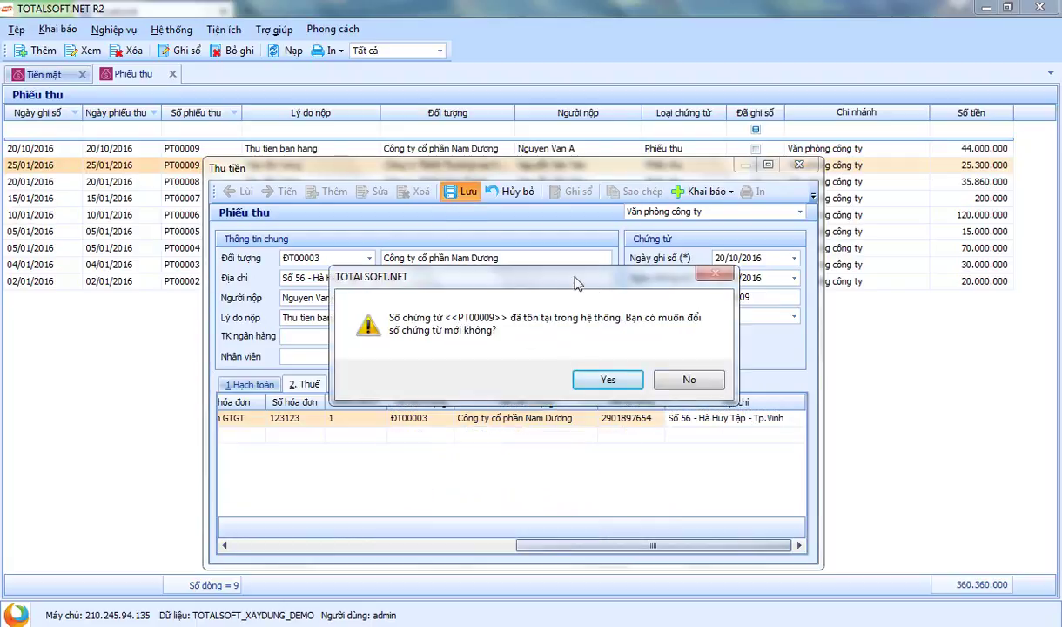
left_click_drag(538, 285, 471, 302)
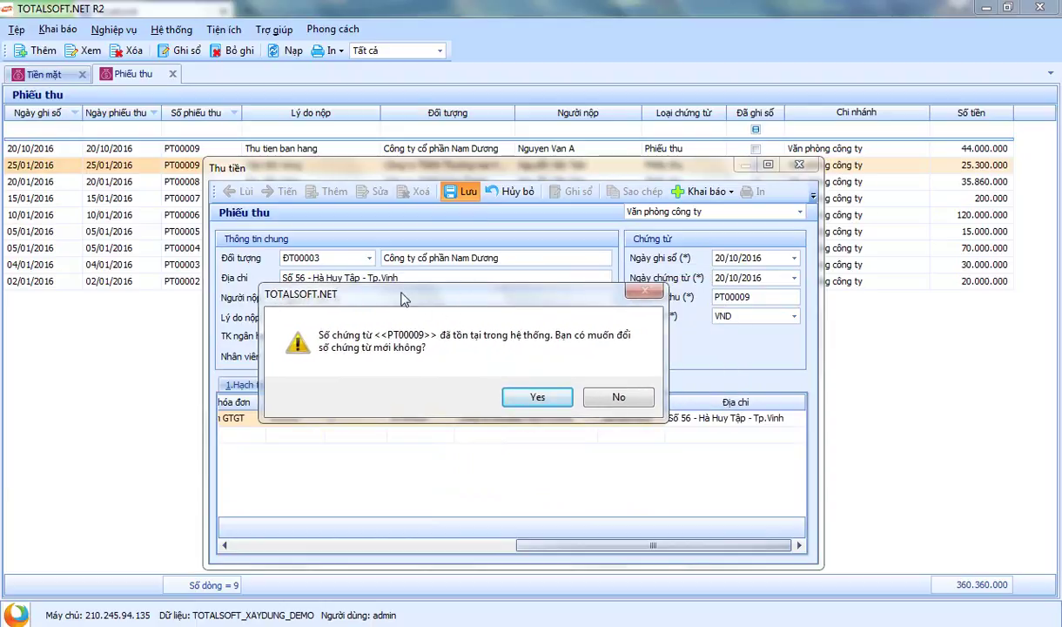
left_click(537, 398)
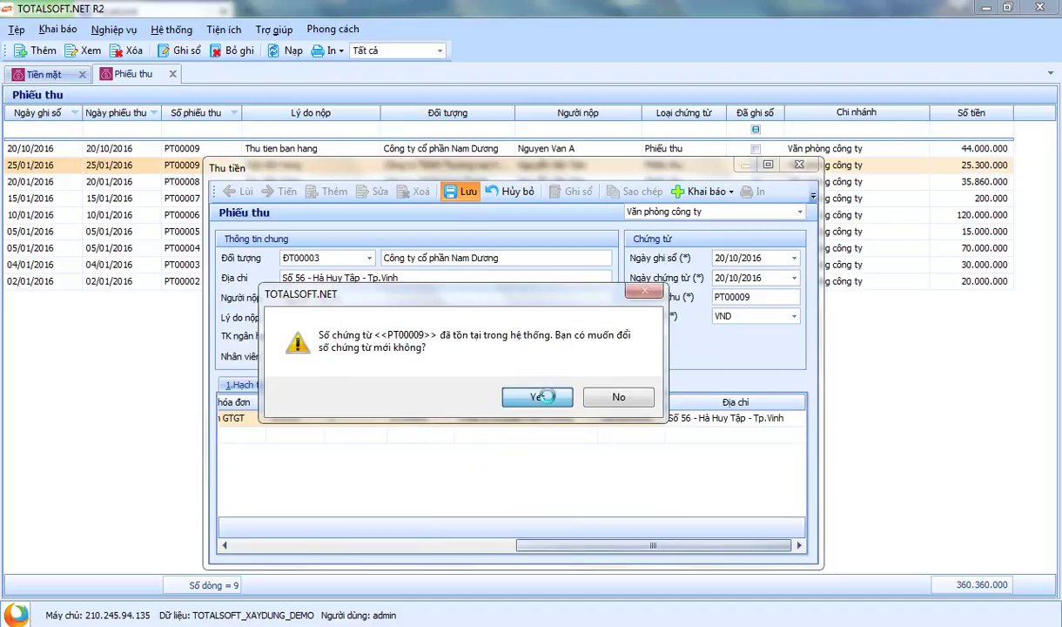
key("shift+Left")
key("shift+Left")
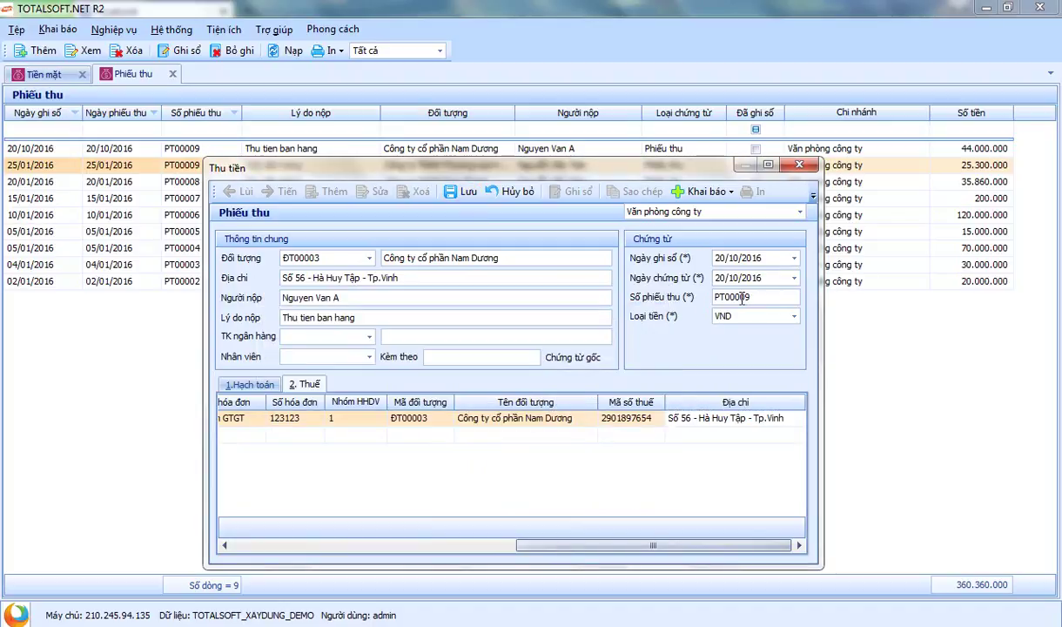
type("10")
left_click(462, 191)
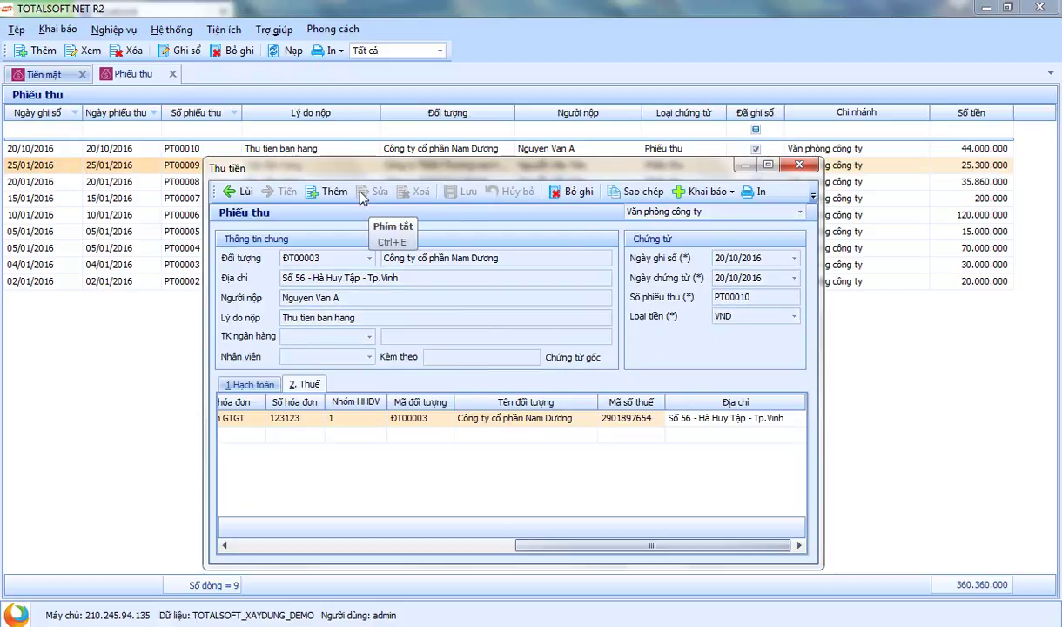
Preview the saved voucher with the 01-TT-Phiếu thu print template and close the preview.
left_click_drag(474, 169, 446, 166)
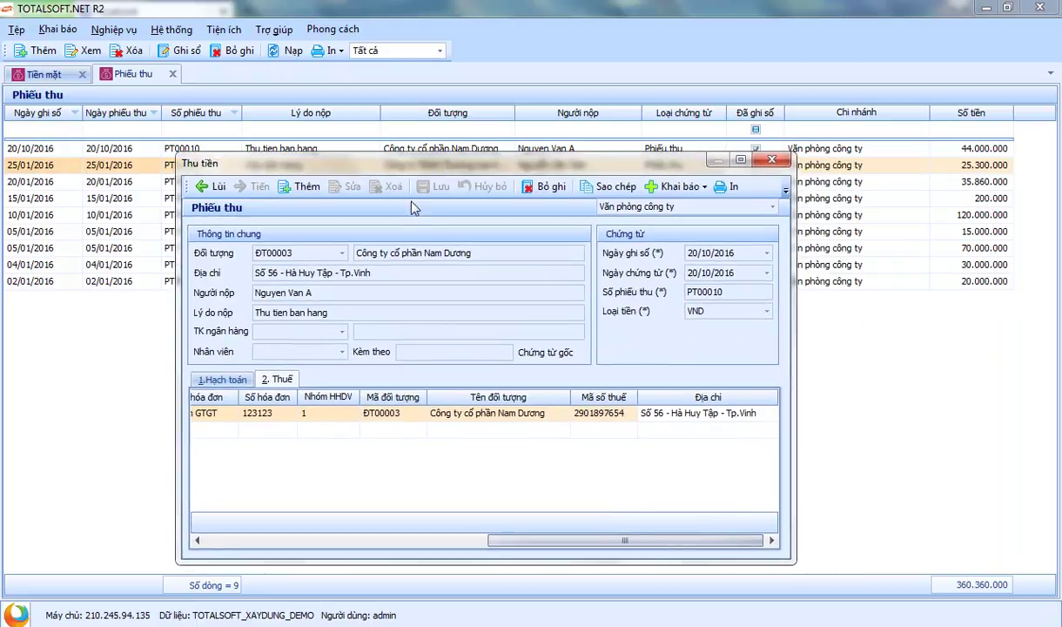
left_click(733, 187)
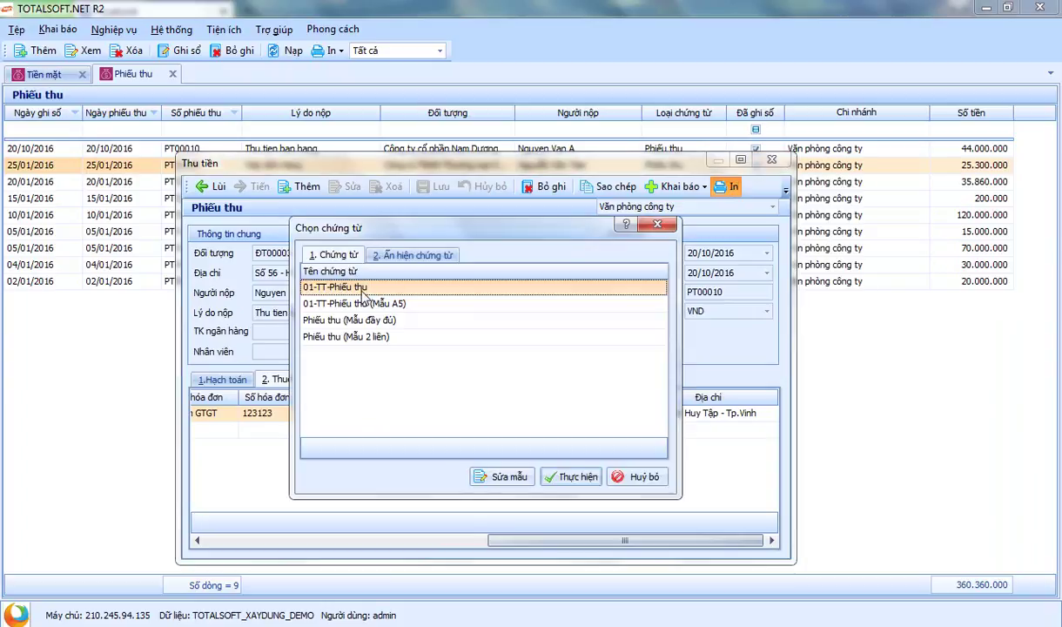
left_click(571, 476)
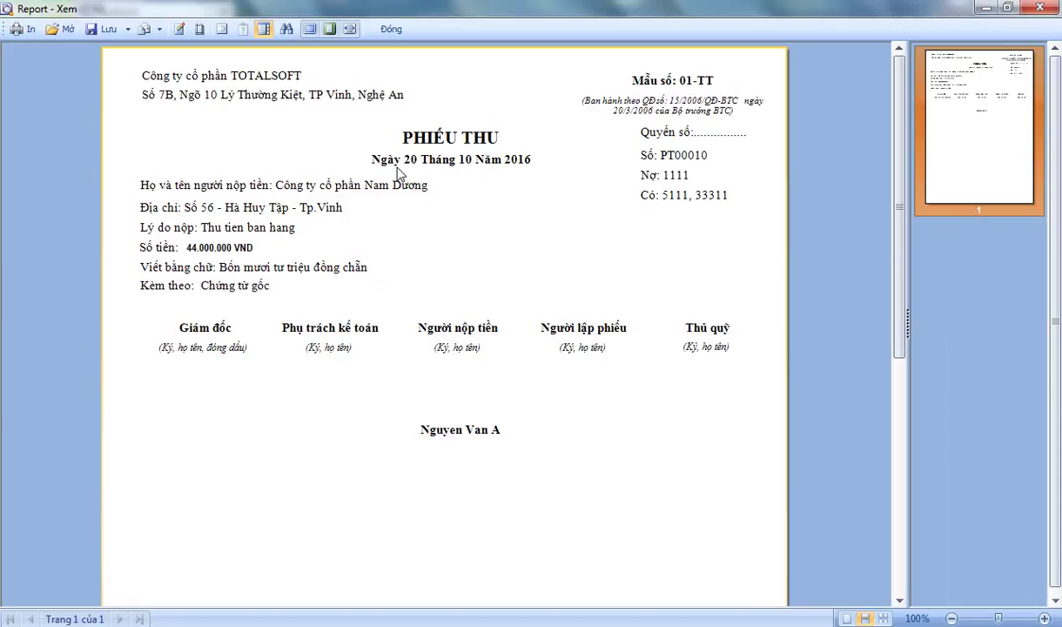
left_click(388, 31)
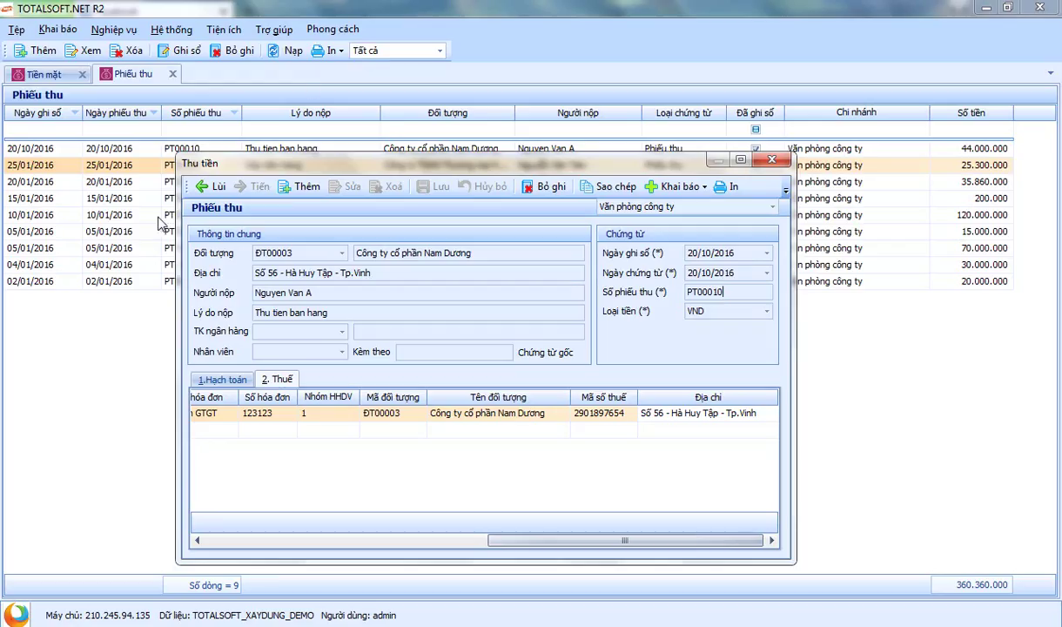
Reopen the voucher's print preview for another check, and close both the preview and the voucher window.
left_click(728, 186)
left_click(533, 451)
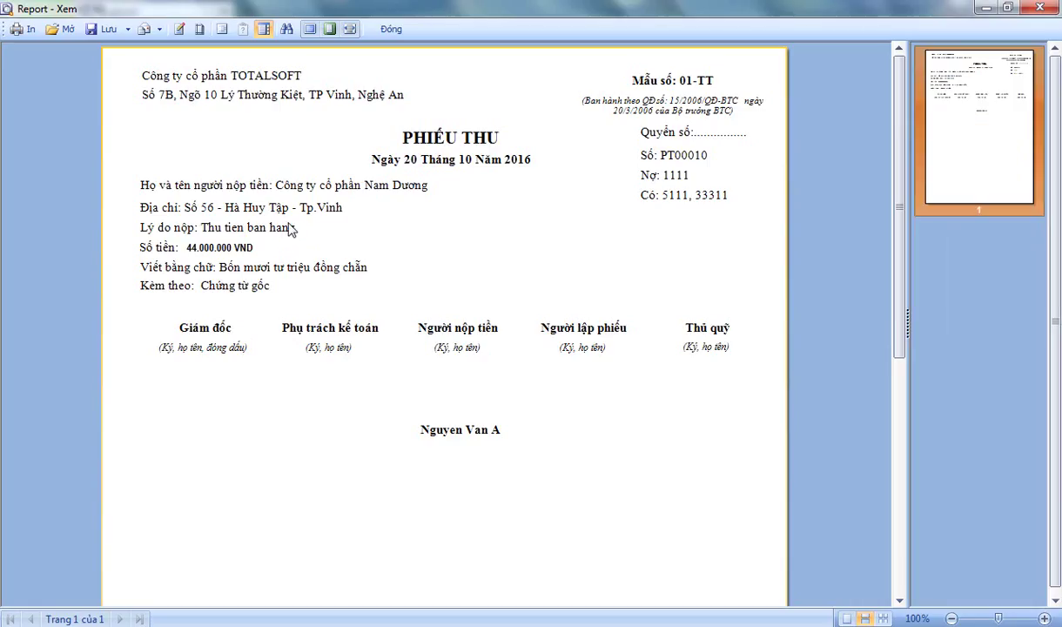
left_click(389, 31)
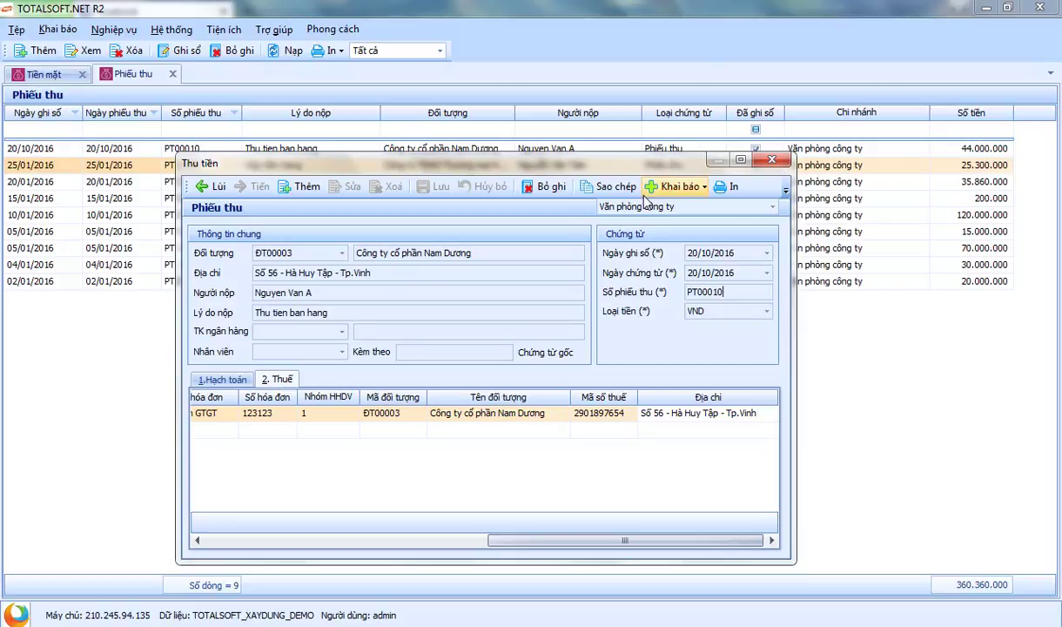
left_click_drag(544, 156, 528, 163)
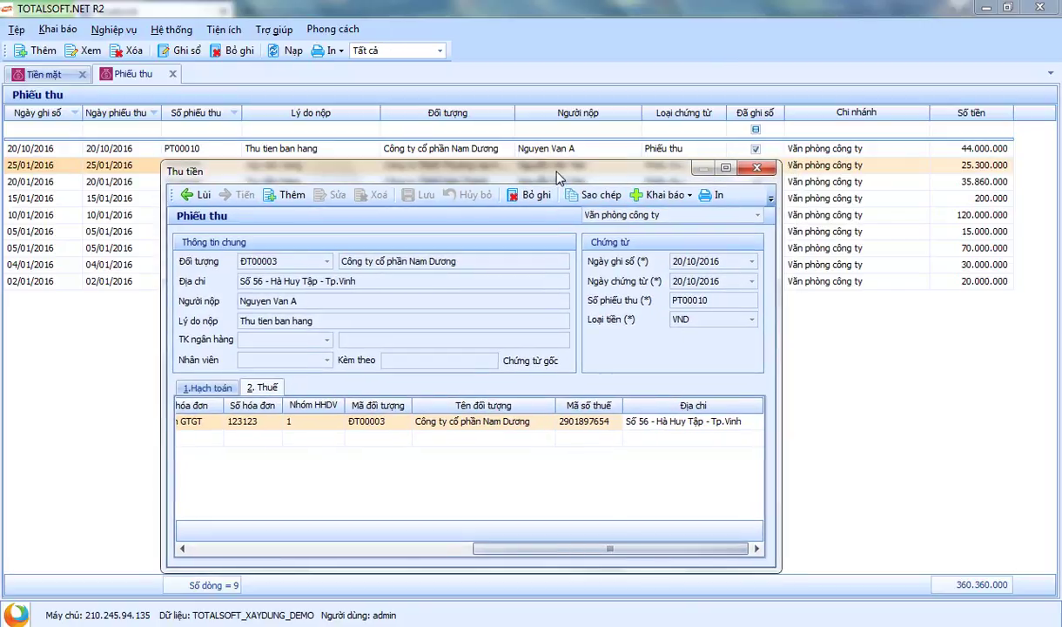
left_click(759, 169)
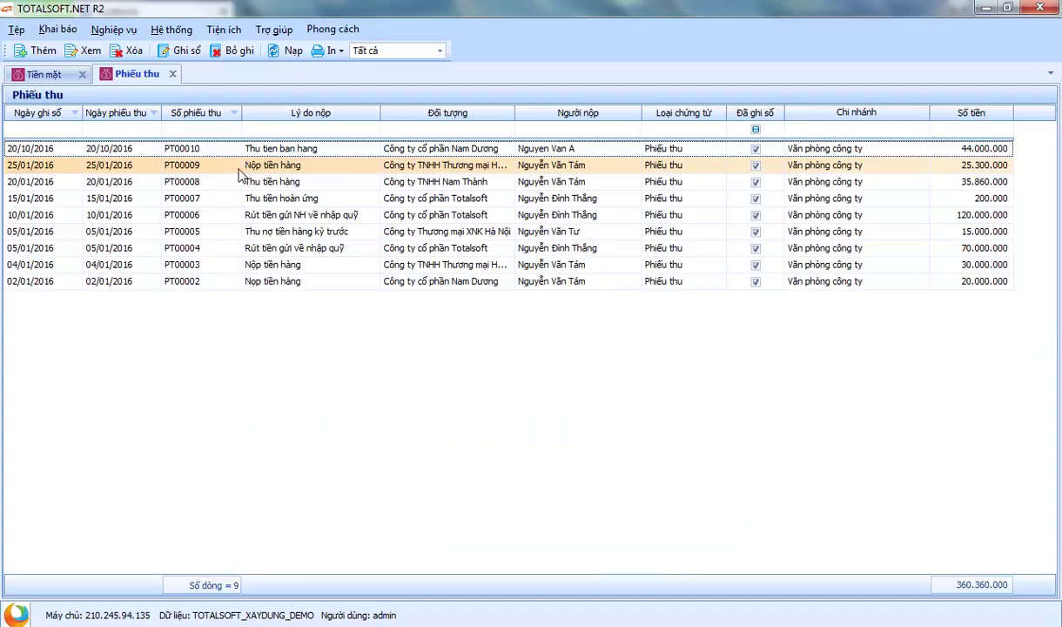
left_click(202, 279)
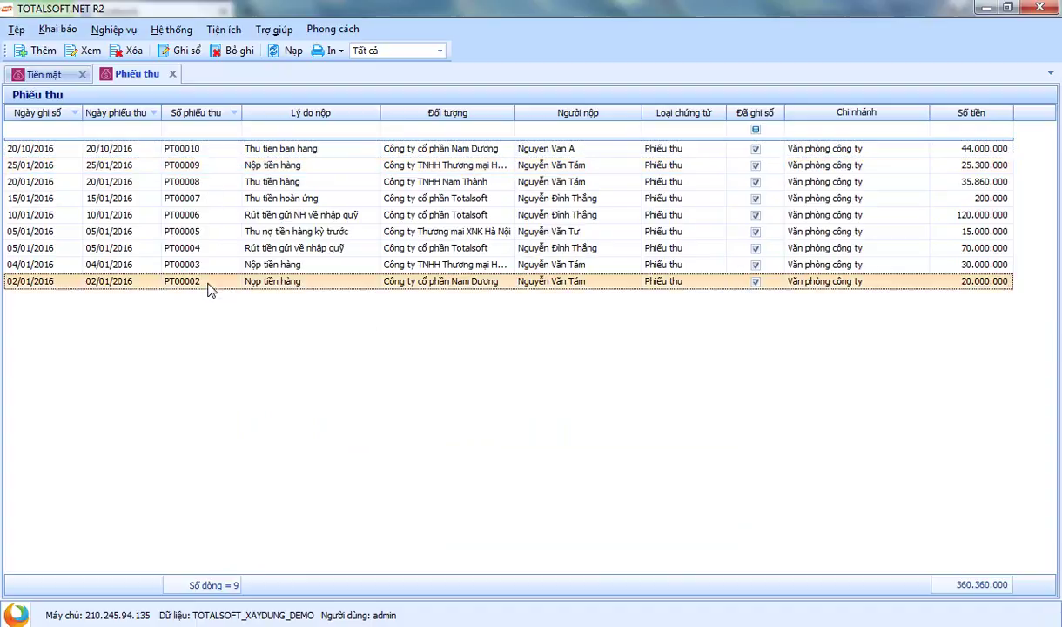
left_click(203, 153)
left_click_drag(215, 235, 202, 279)
left_click(127, 153)
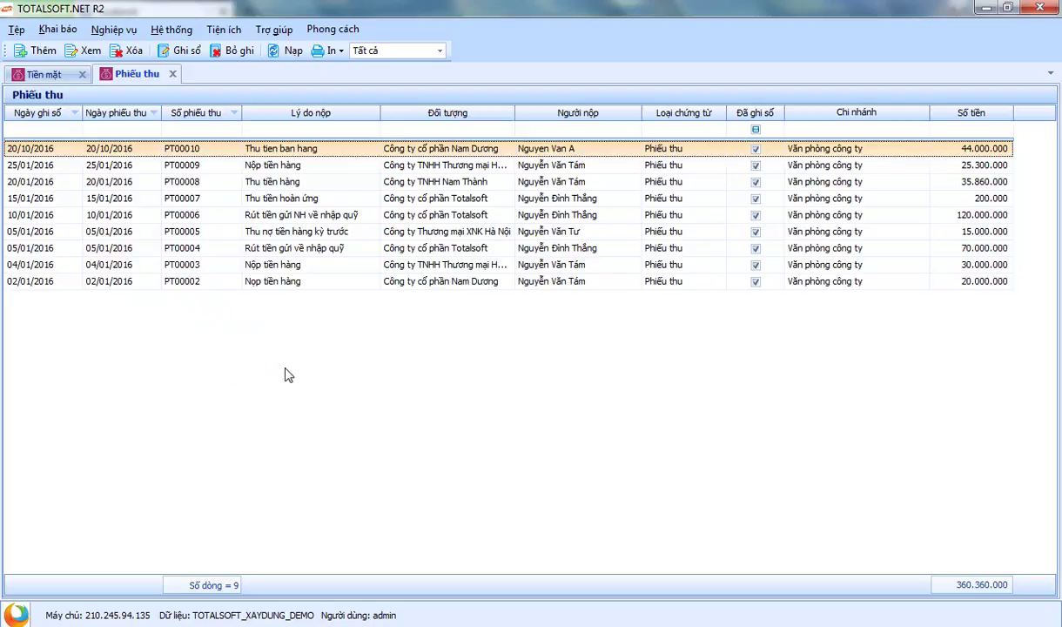
Filter the receipt list by counterparty (Đối tượng) Công ty cổ phần Totalsoft and look through the matching vouchers.
left_click(510, 112)
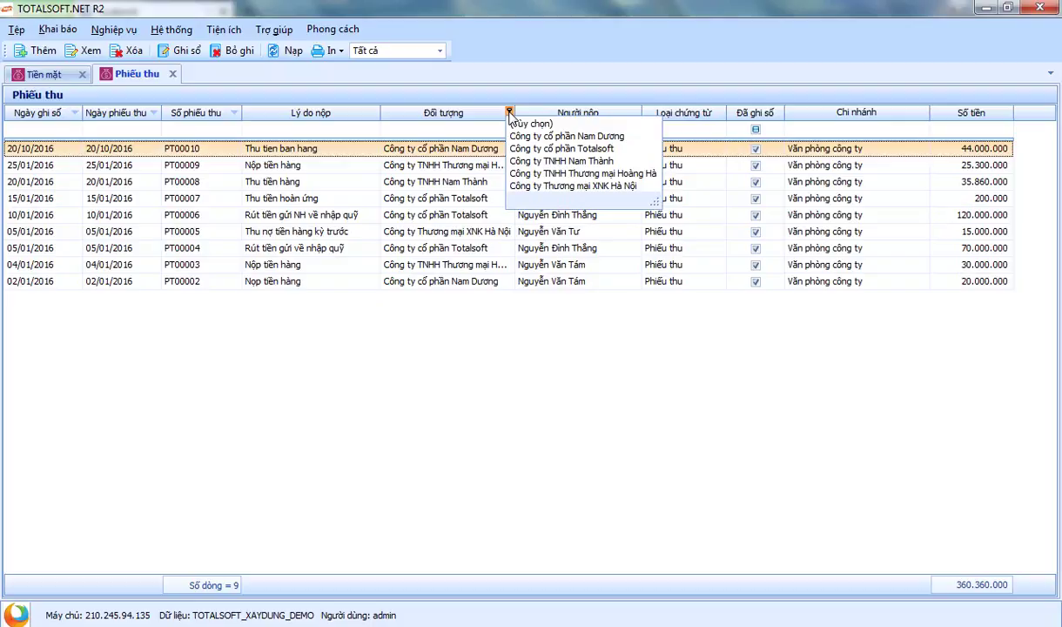
left_click(588, 149)
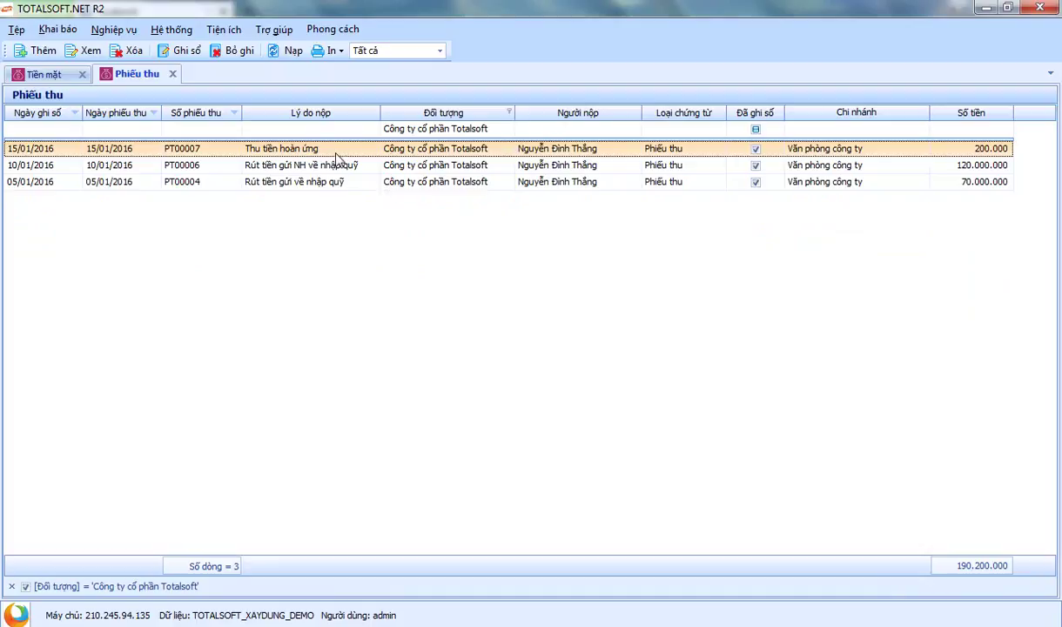
left_click(507, 182)
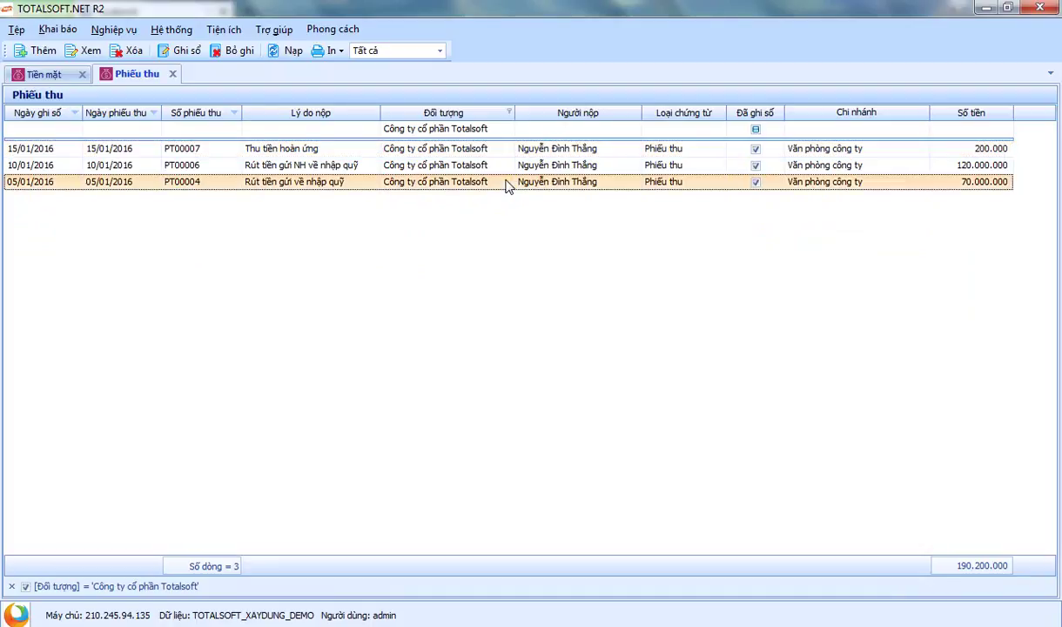
left_click(505, 150)
left_click(505, 165)
left_click(522, 182)
left_click(609, 165)
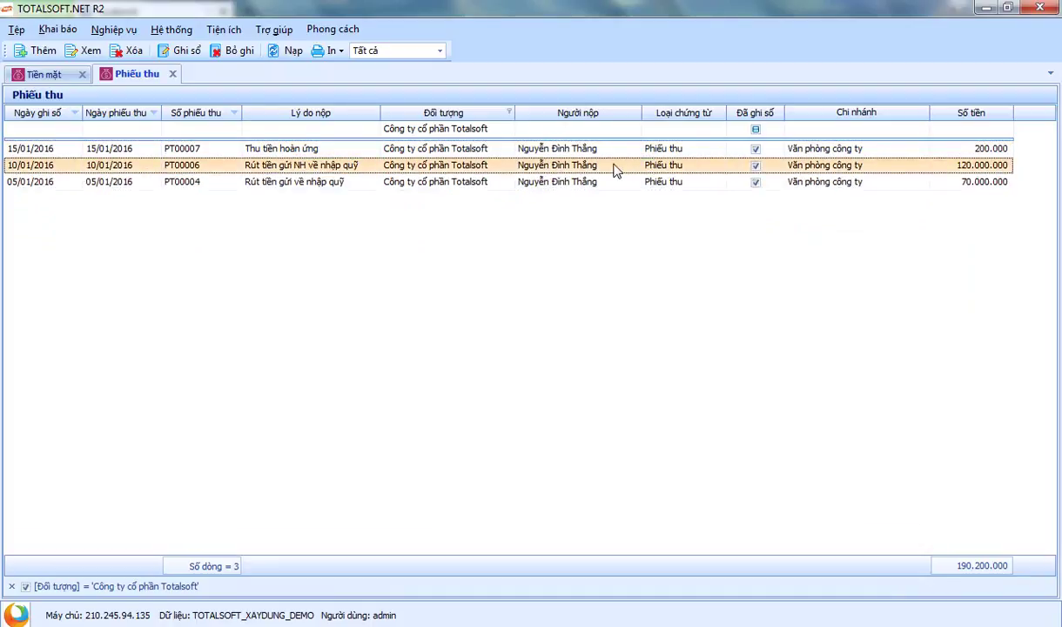
Reset the counterparty (Đối tượng) filter to show all vouchers and check its filter options.
left_click(509, 112)
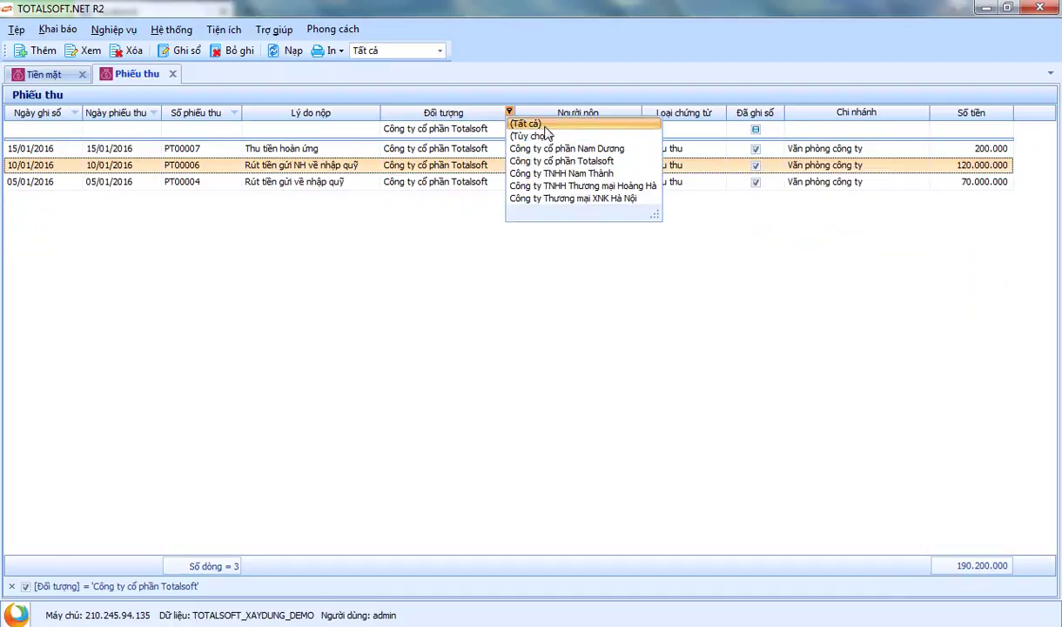
left_click(545, 129)
left_click(509, 112)
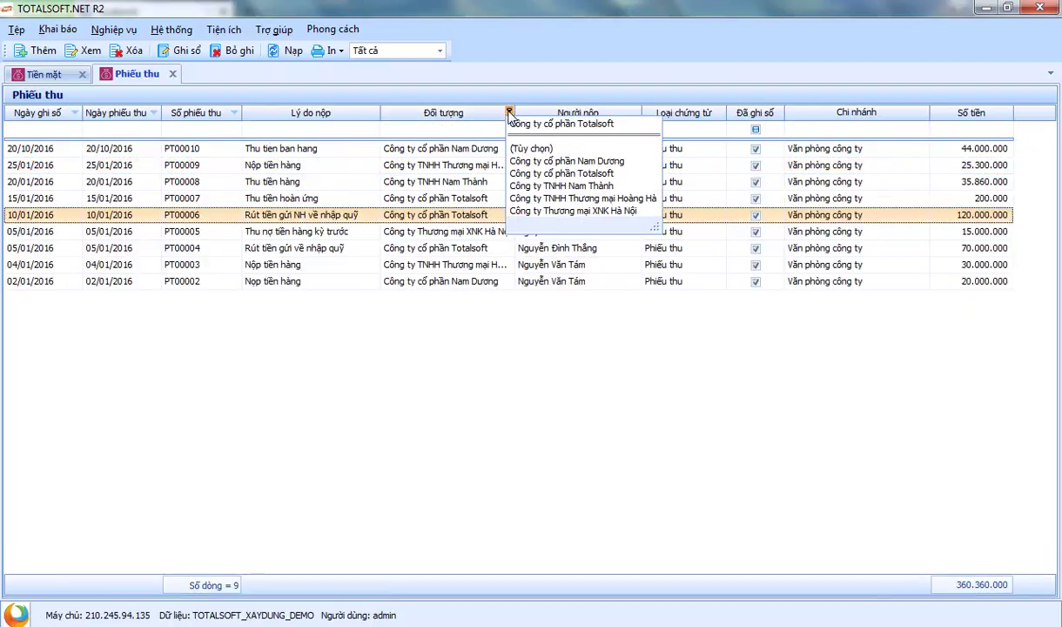
left_click(659, 328)
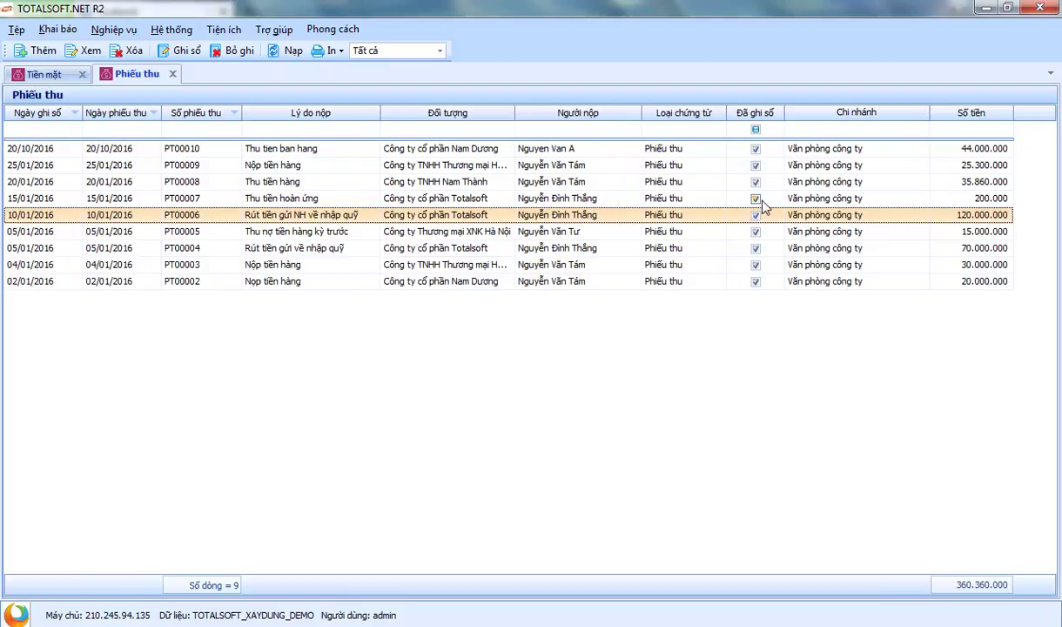
Filter the receipt list by the amount (Số tiền) 200.000 and reset that filter to show all vouchers.
left_click(1008, 112)
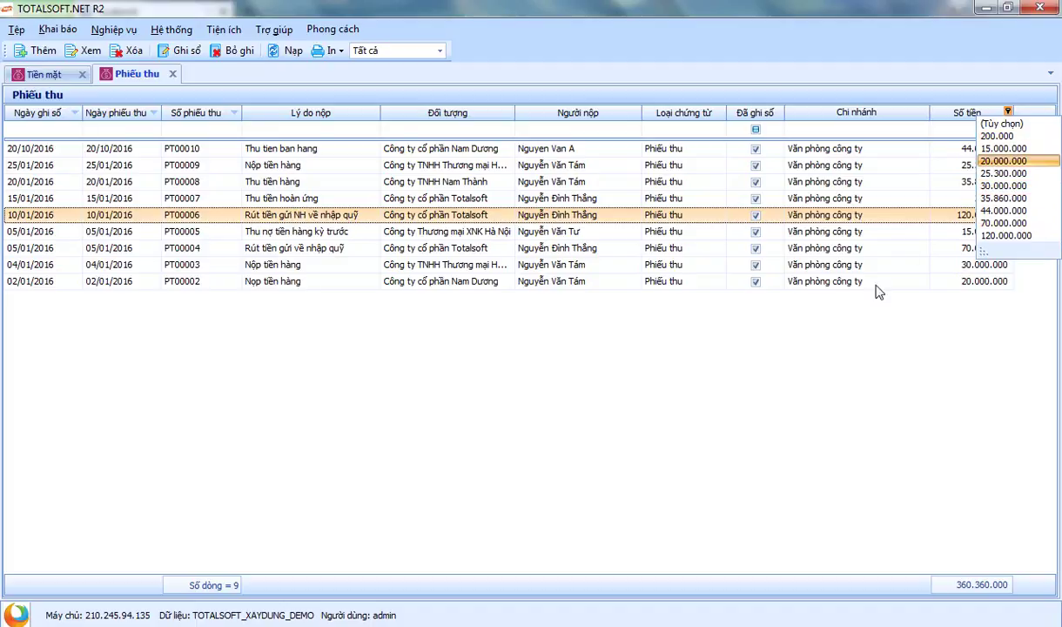
left_click(749, 318)
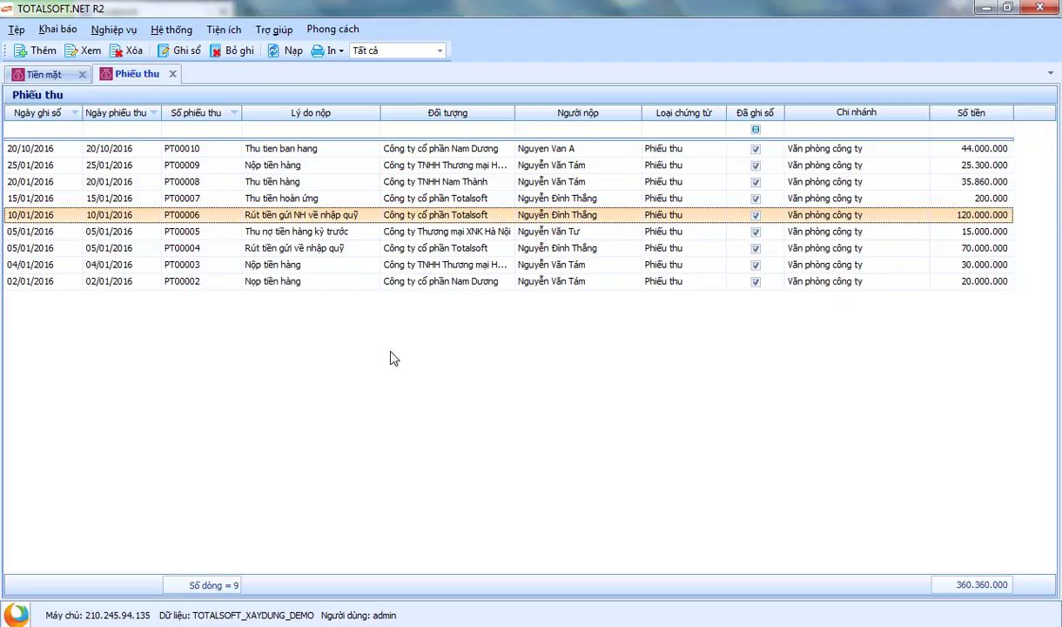
left_click(1008, 112)
left_click(997, 136)
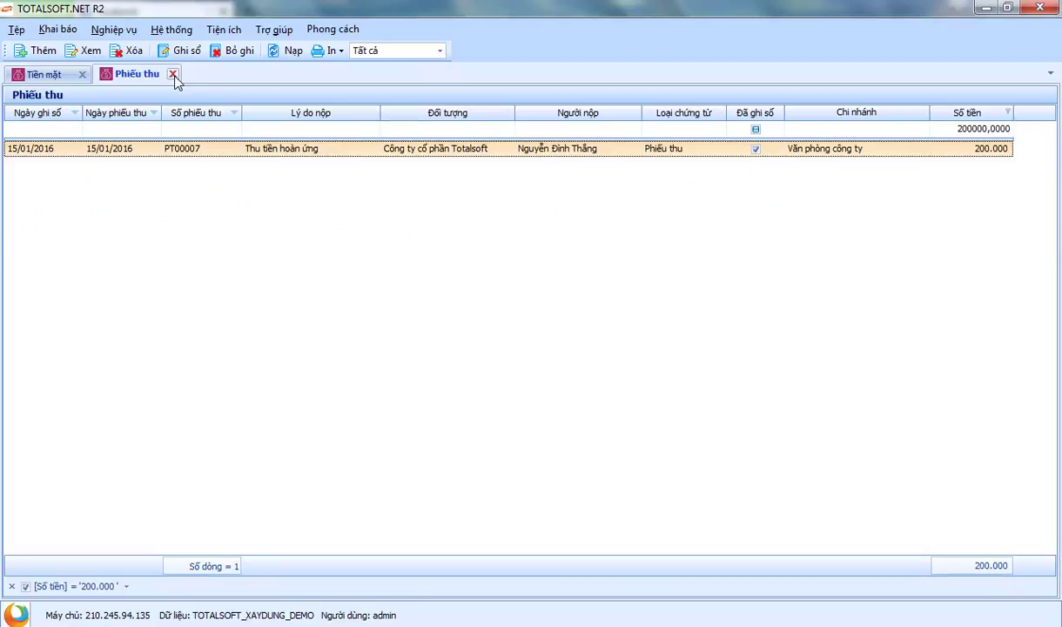
left_click(1008, 112)
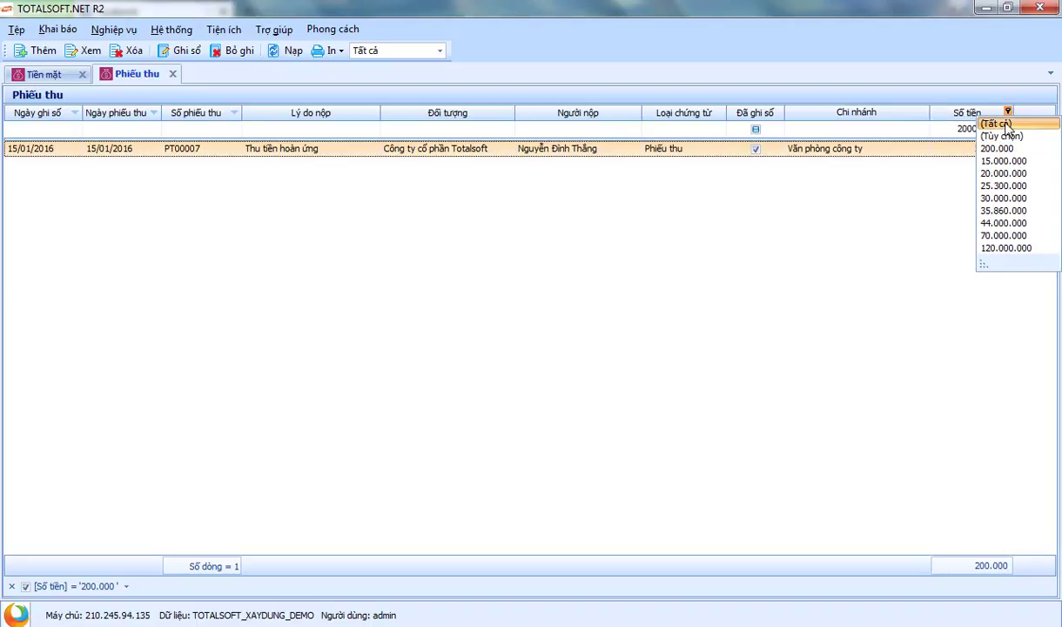
left_click(996, 124)
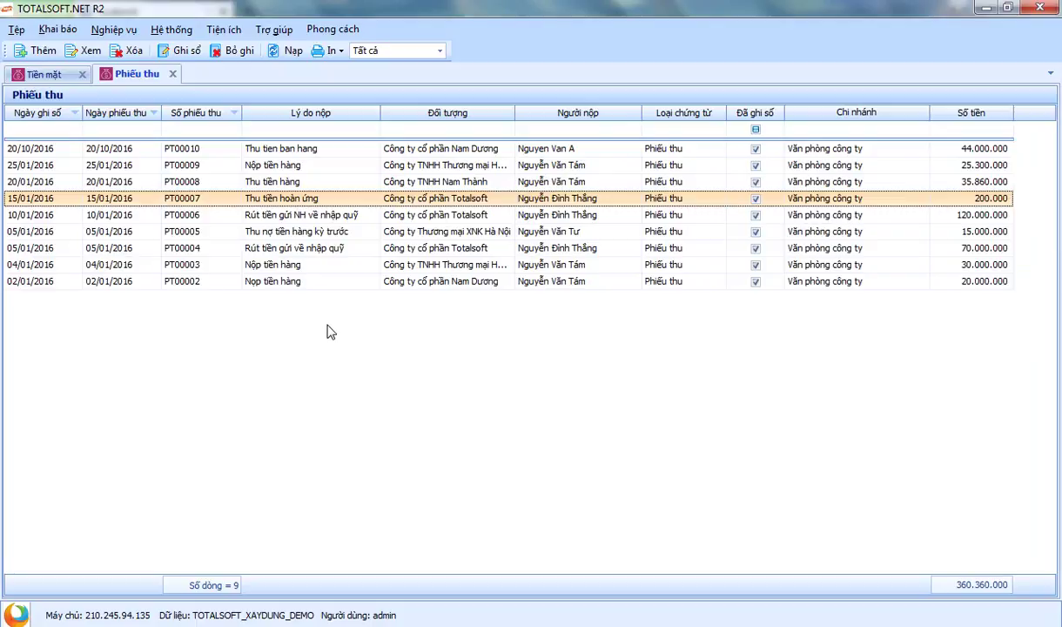
Select vouchers PT00009, PT00008, PT00007, PT00003 and PT00002 together and open their print preview with the 01-TT-Phiếu thu template.
left_click(265, 168)
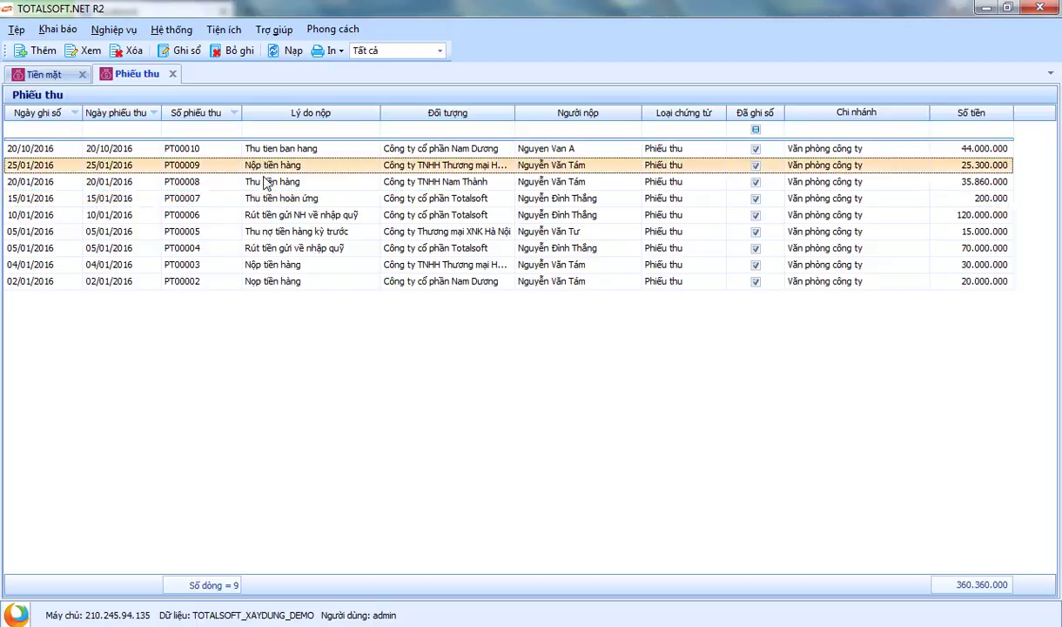
left_click(265, 185, "ctrl")
left_click(264, 199, "ctrl")
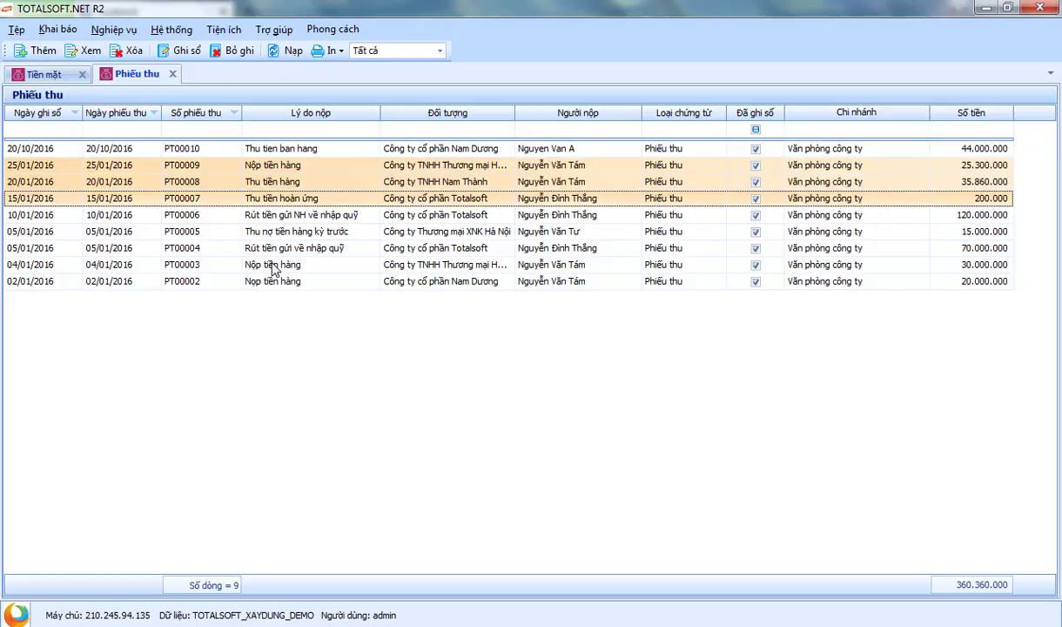
left_click(273, 267, "ctrl")
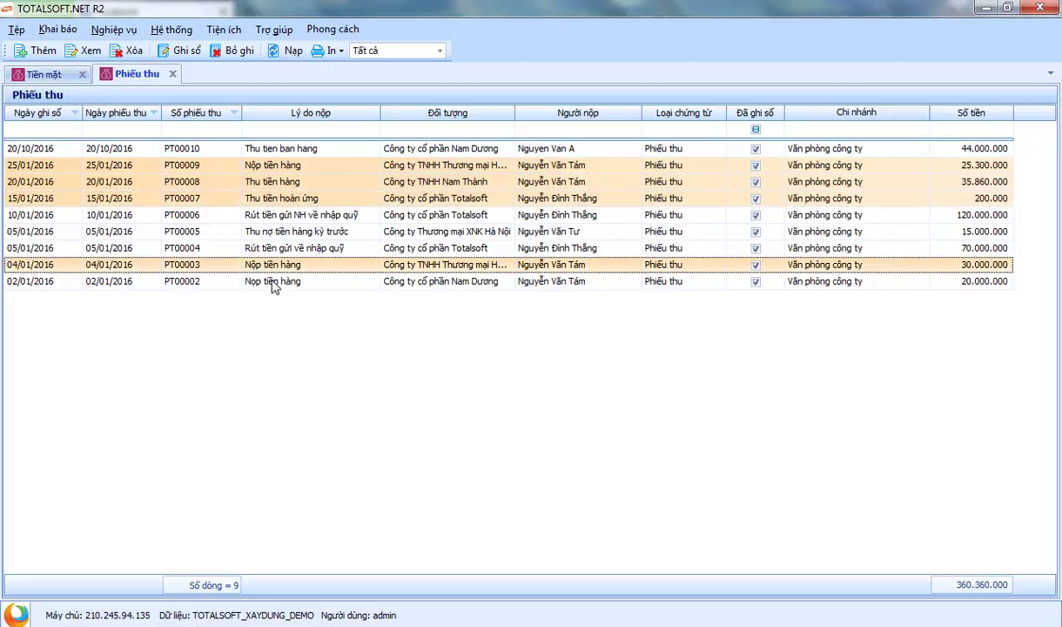
left_click(272, 280, "ctrl")
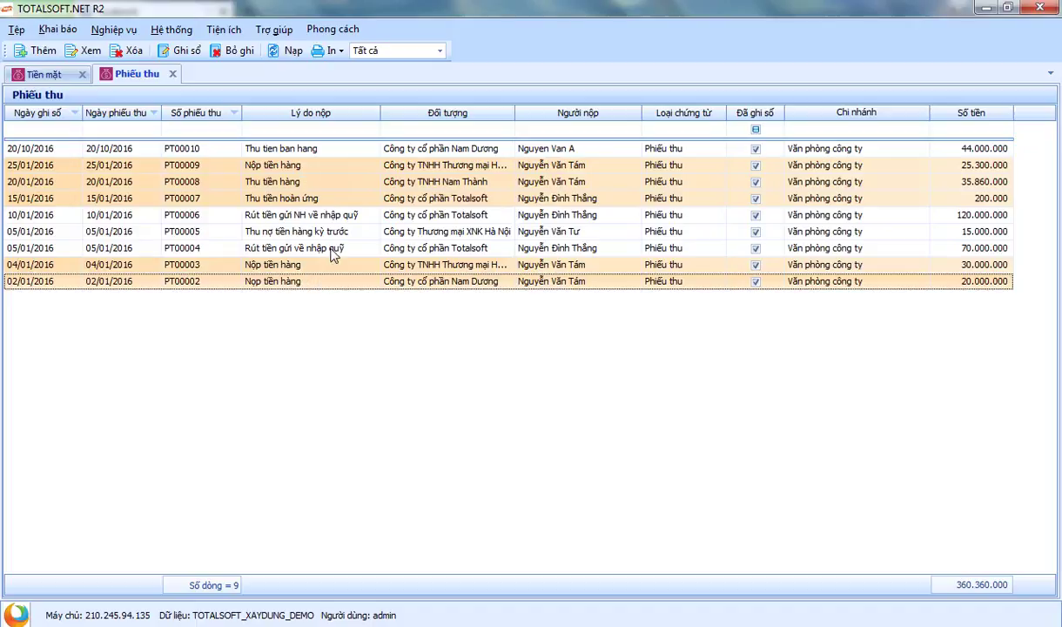
left_click(339, 54)
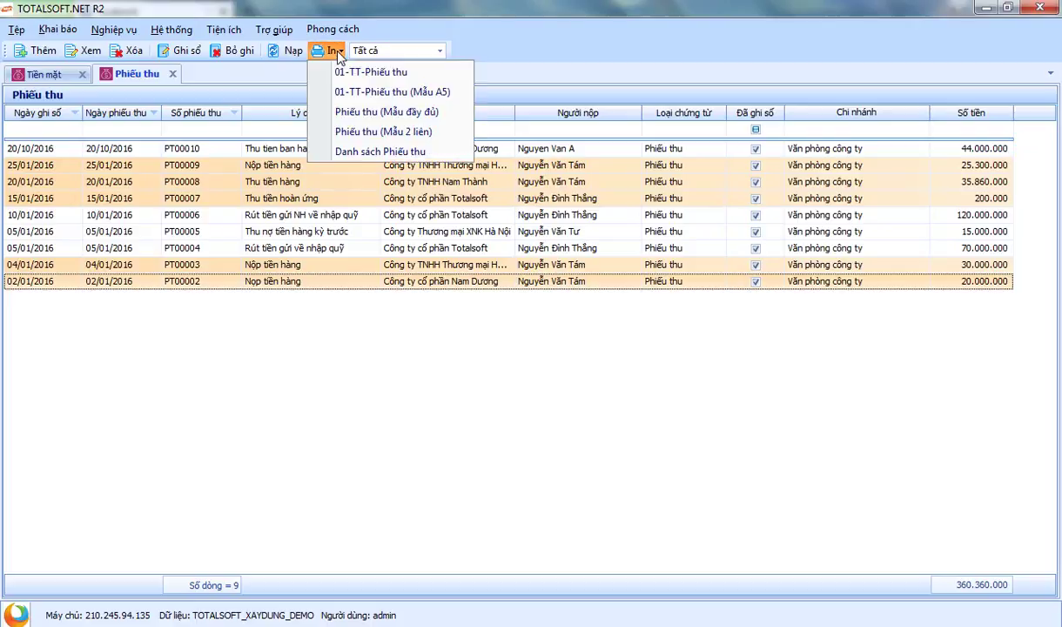
left_click(388, 75)
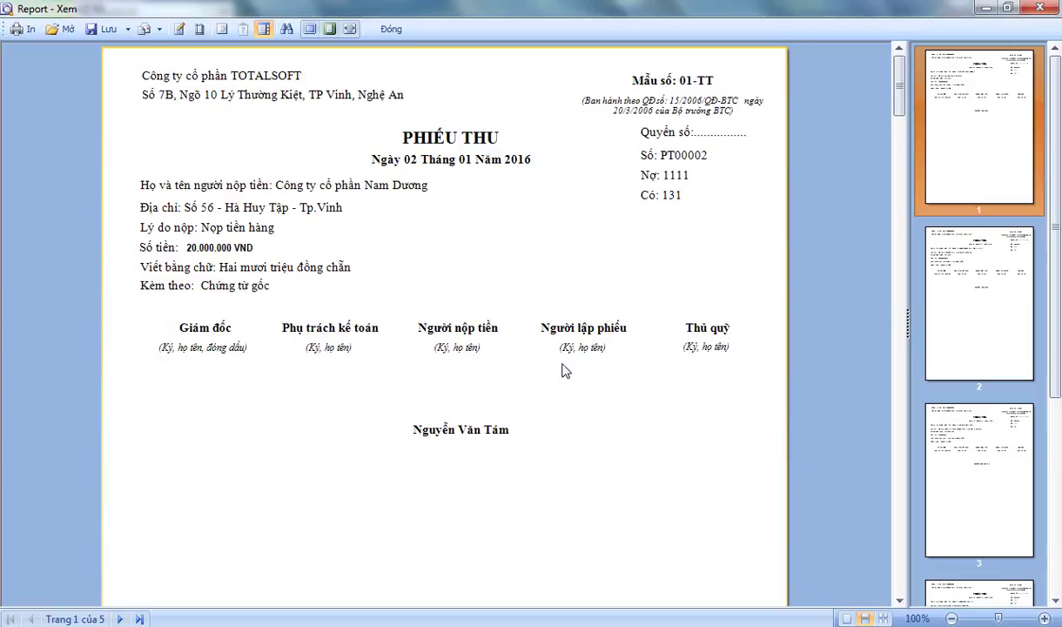
Browse the pages of the batch print preview to check each selected voucher.
scroll(1056, 300, "down", 3)
left_click(998, 387)
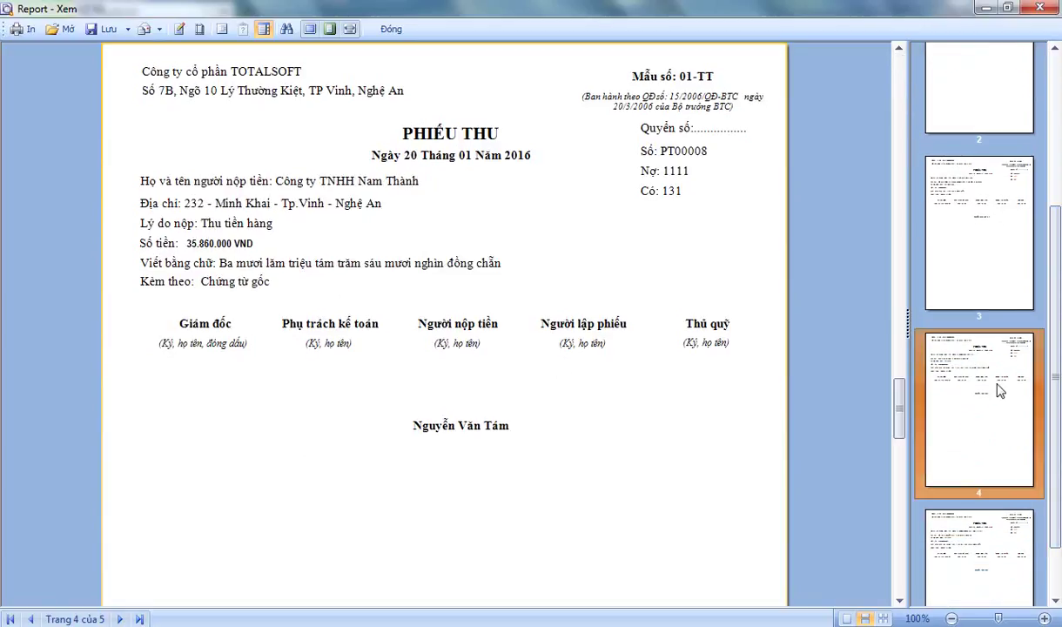
left_click(980, 280)
left_click(978, 132)
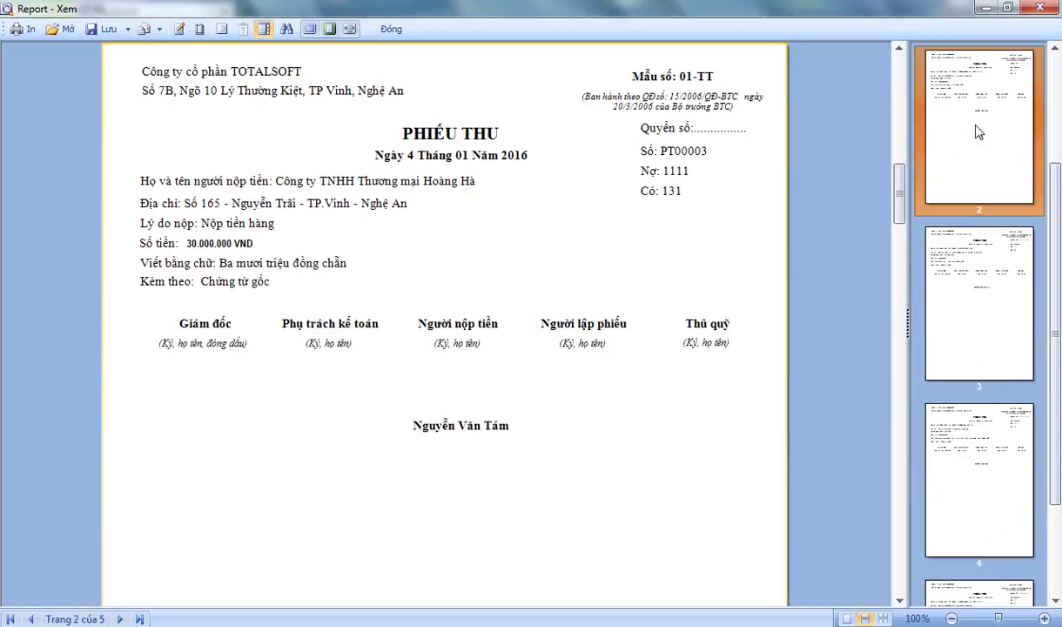
left_click(122, 619)
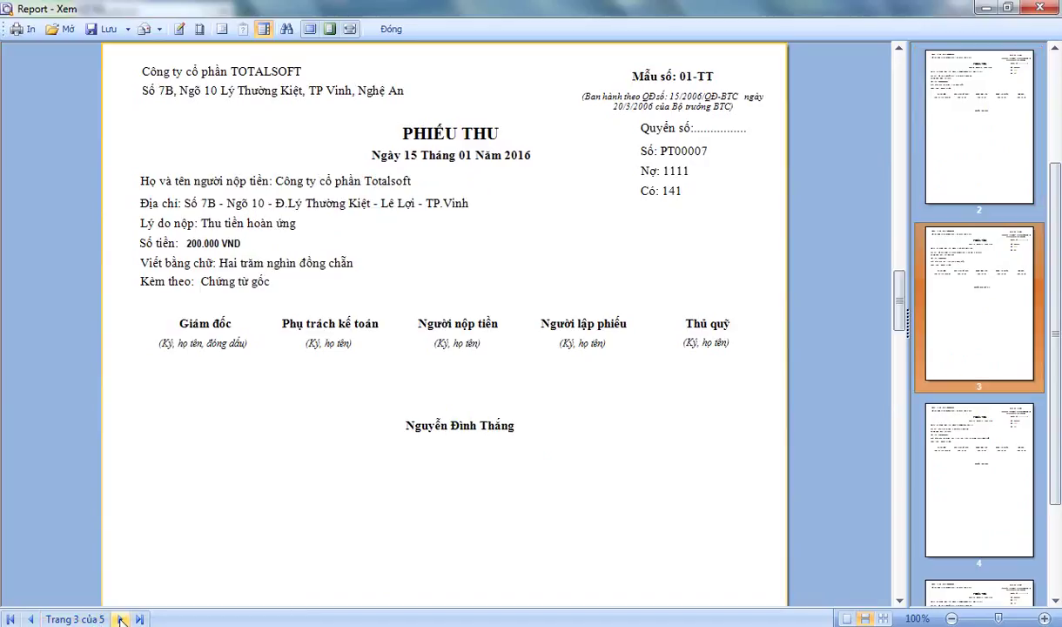